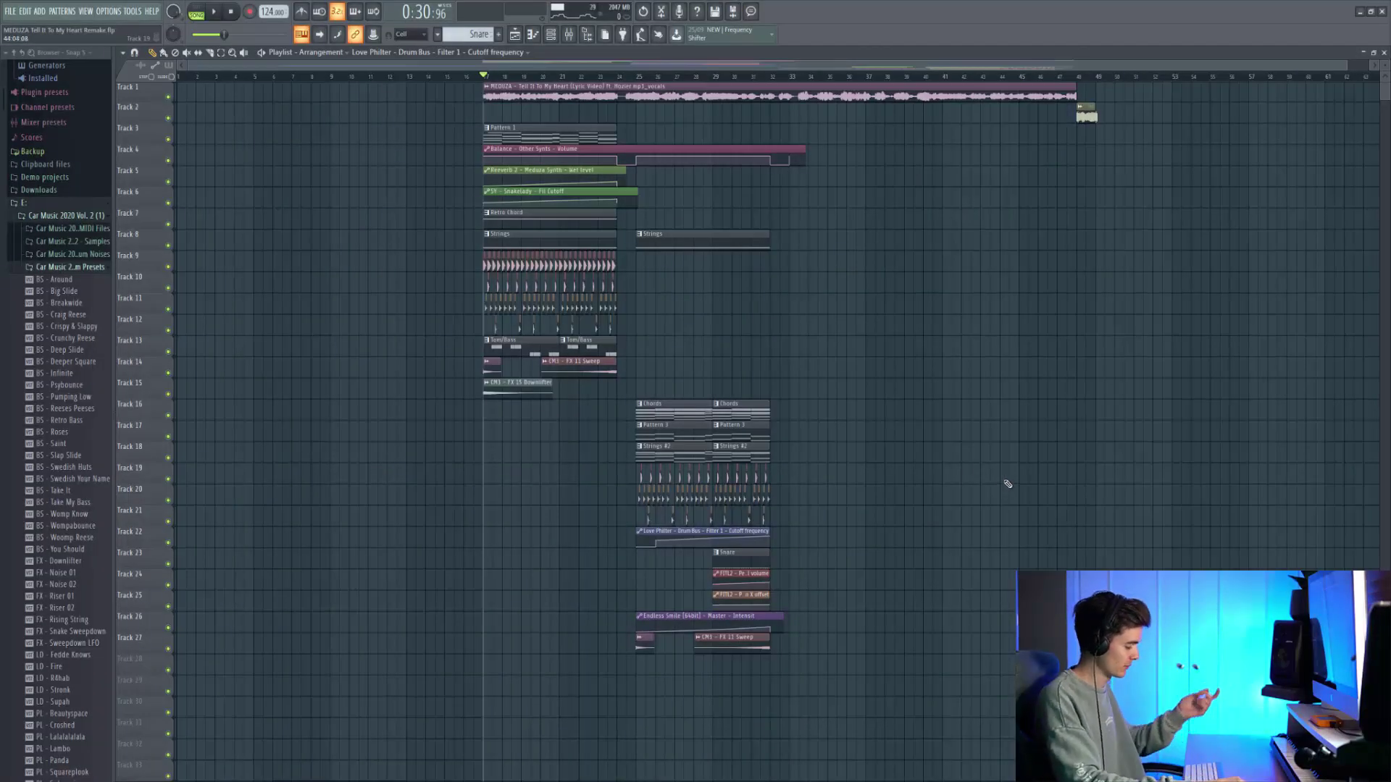
Step: Play the BS - Hypnotize bass pattern in the Piano roll, then stop
{"action": "key", "text": "F6"}
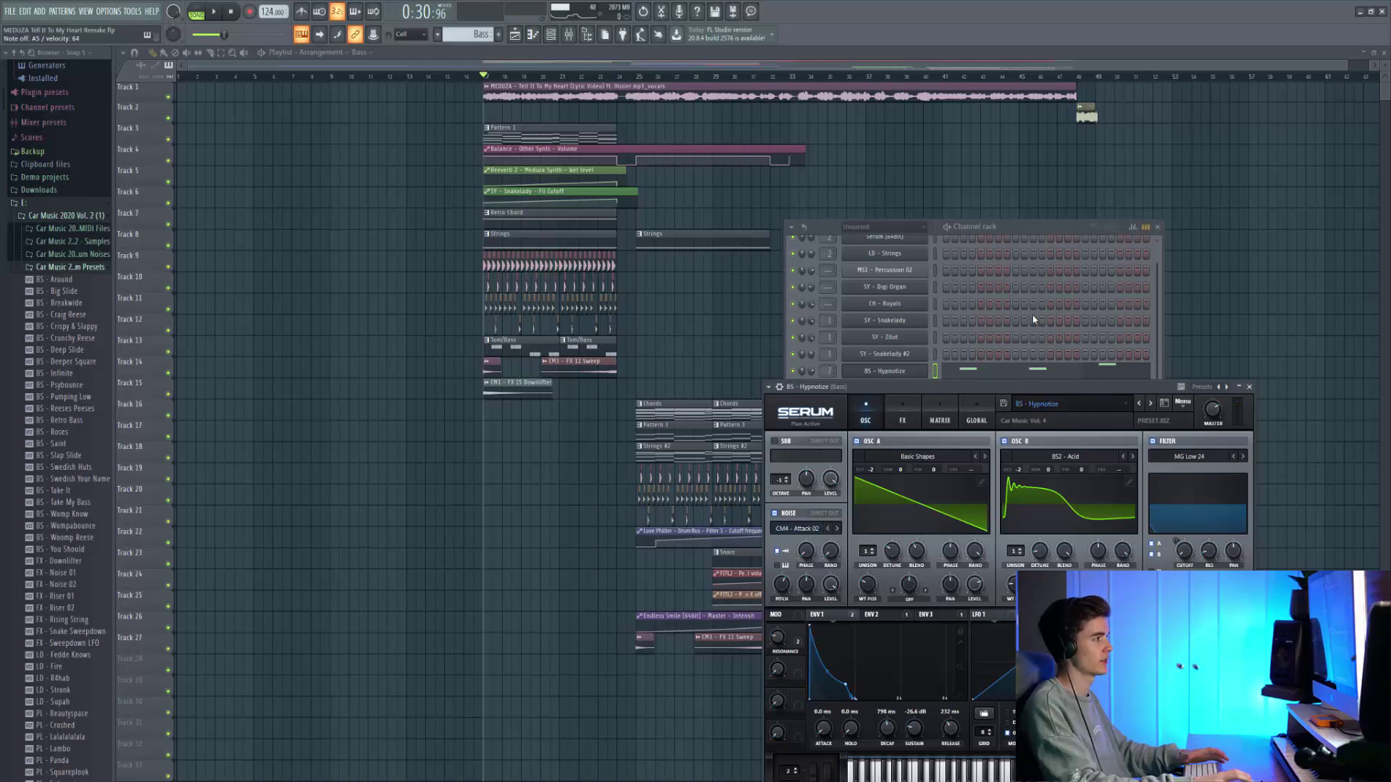
{"action": "key", "text": "F7"}
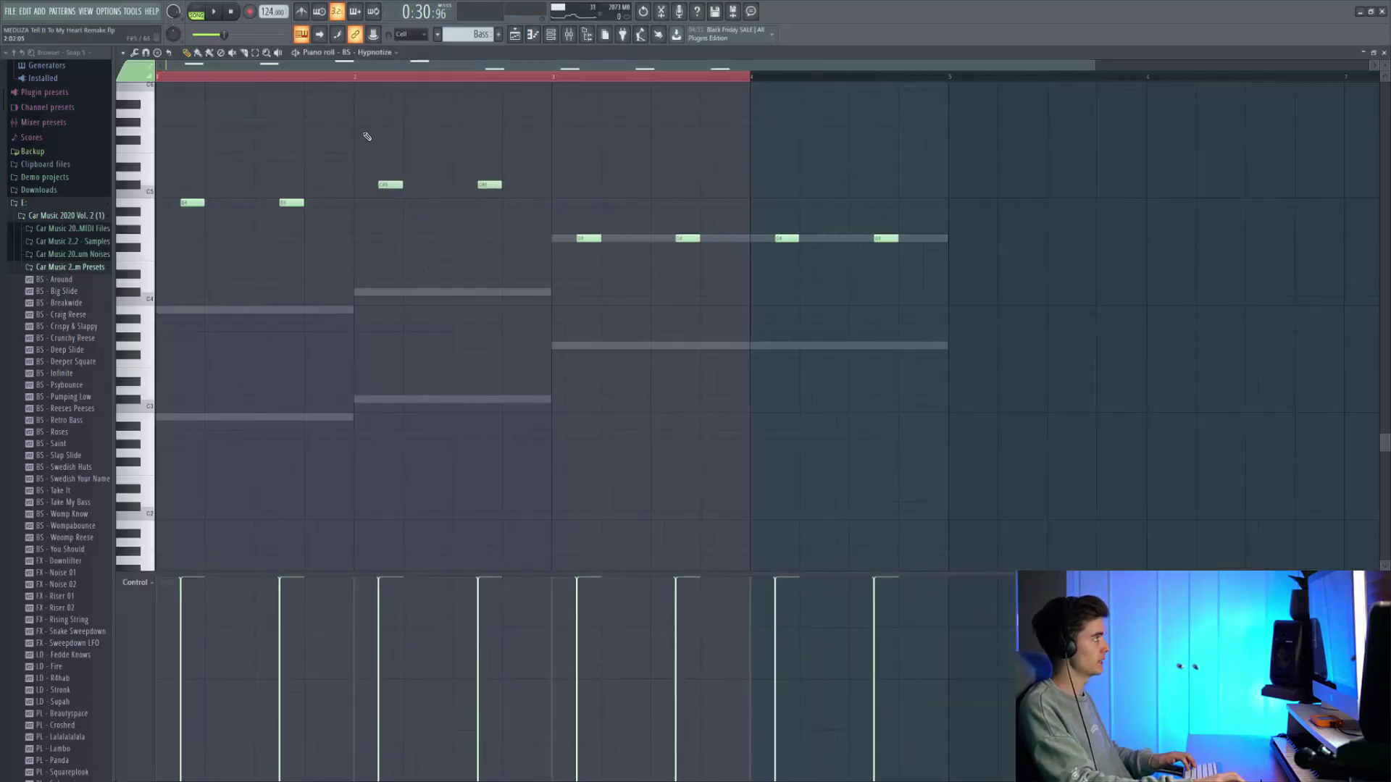
{"action": "scroll", "coordinate": [434, 346], "scroll_direction": "up", "scroll_amount": 2}
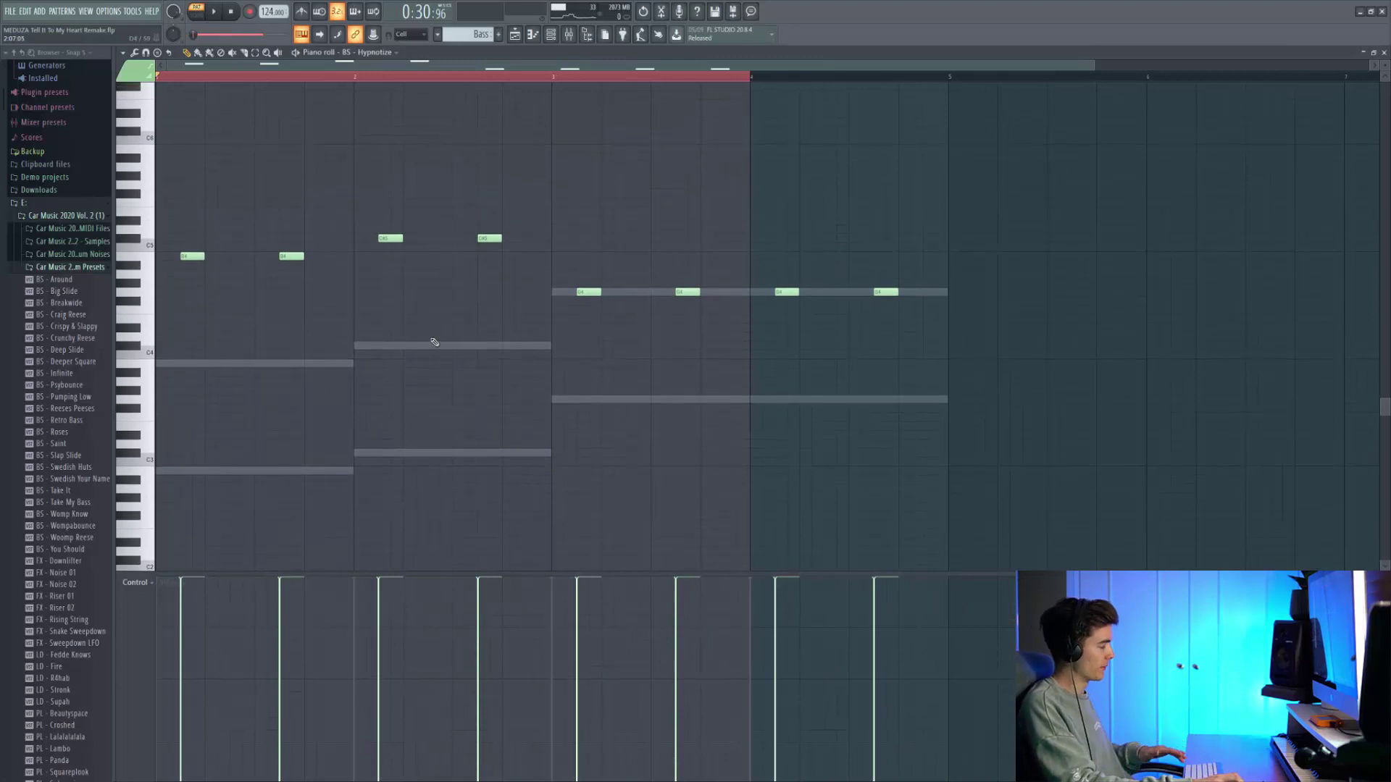
{"action": "key", "text": "space"}
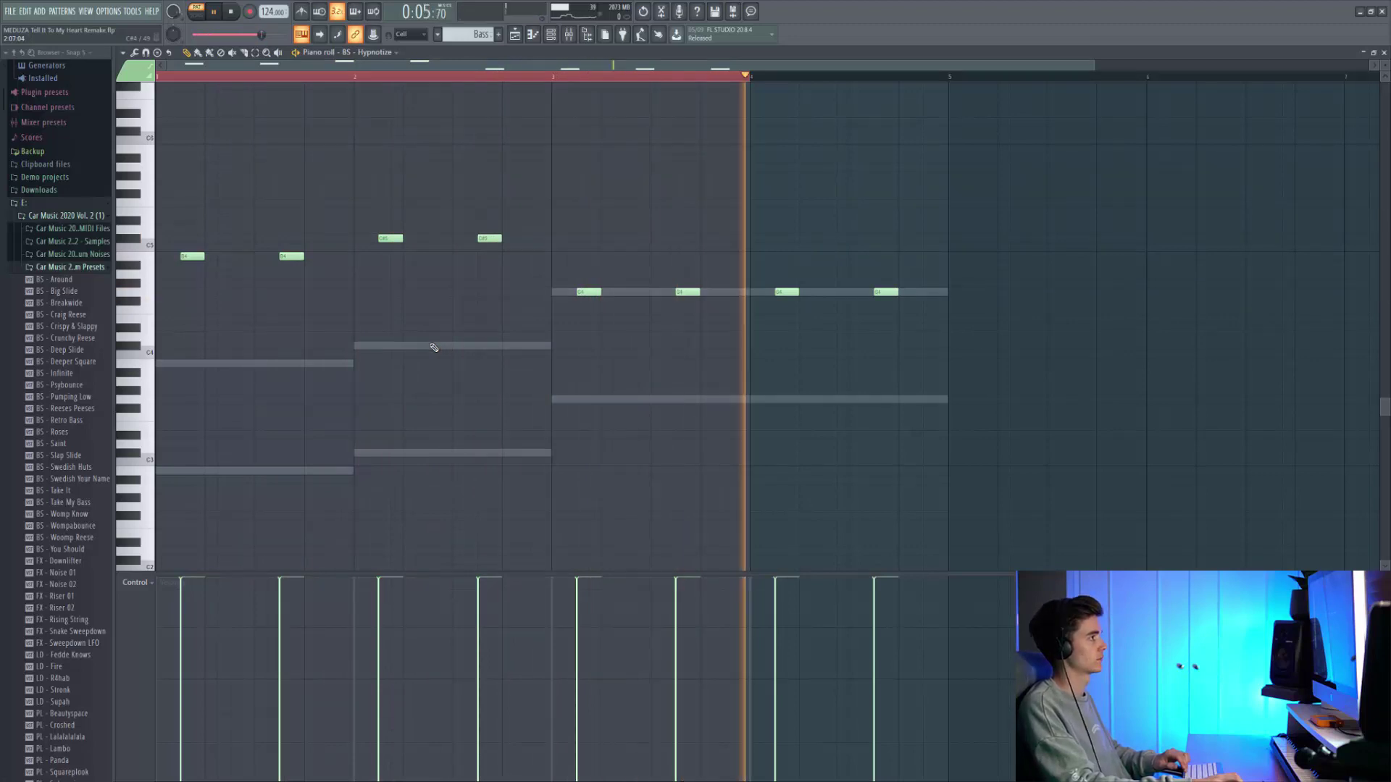
{"action": "key", "text": "space"}
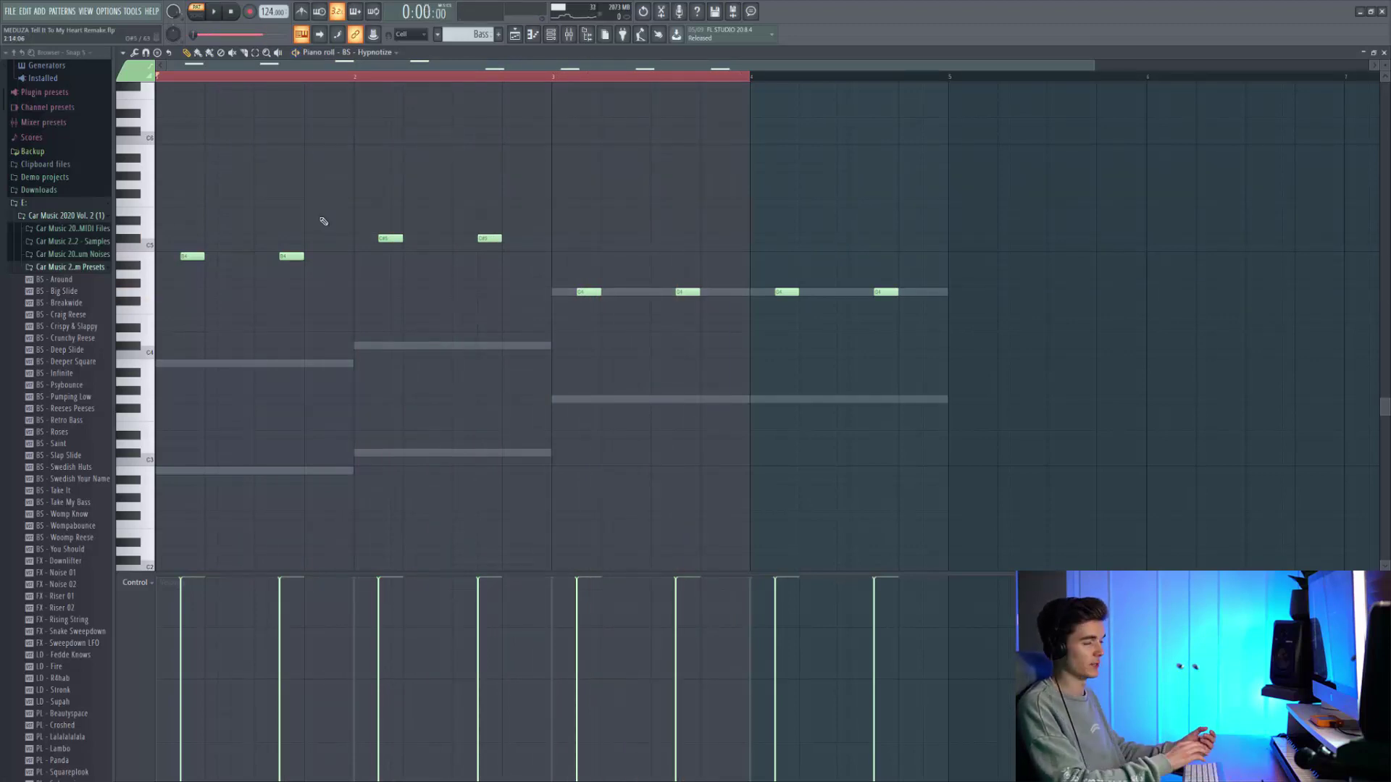
Step: Play the second bass channel's (#2) chord notes in the Piano roll
{"action": "key", "text": "Tab"}
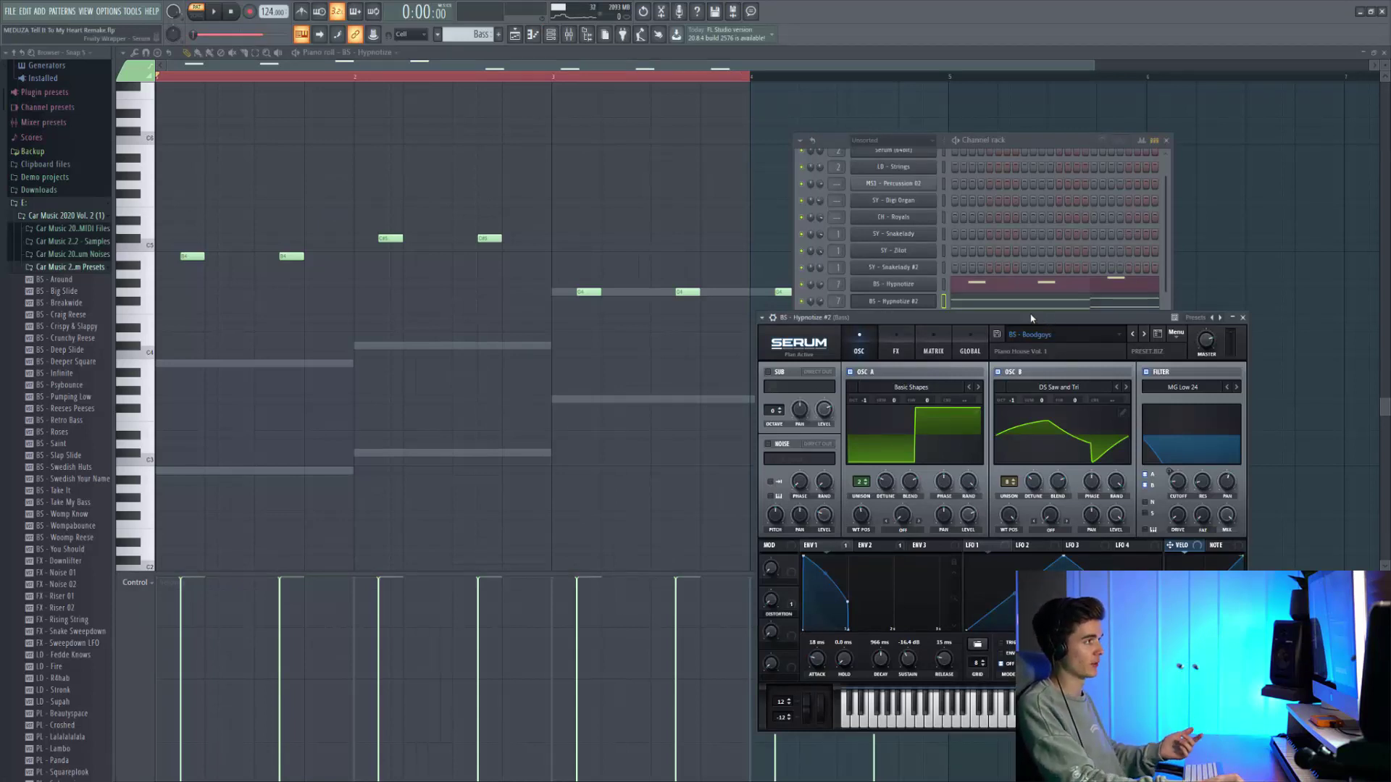
{"action": "key", "text": "Tab"}
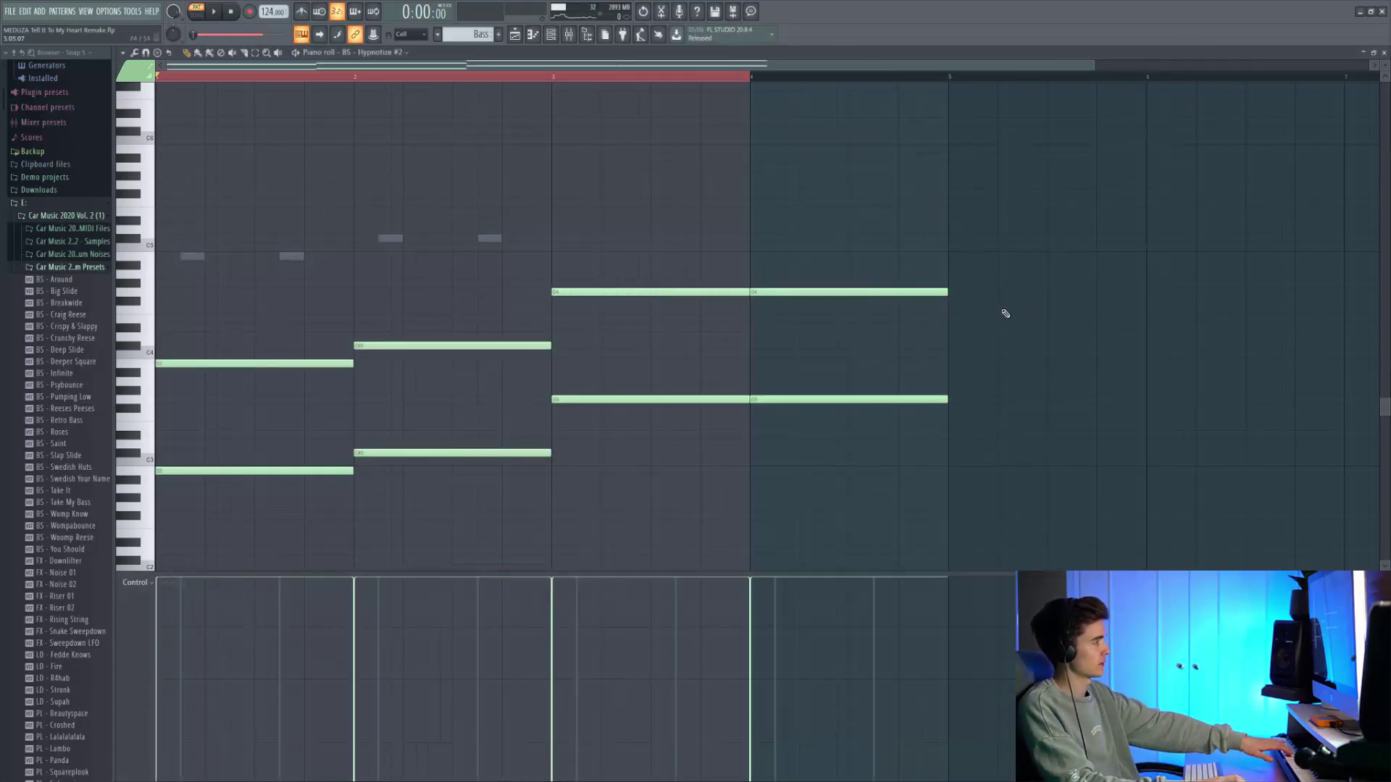
{"action": "key", "text": "ctrl+Up"}
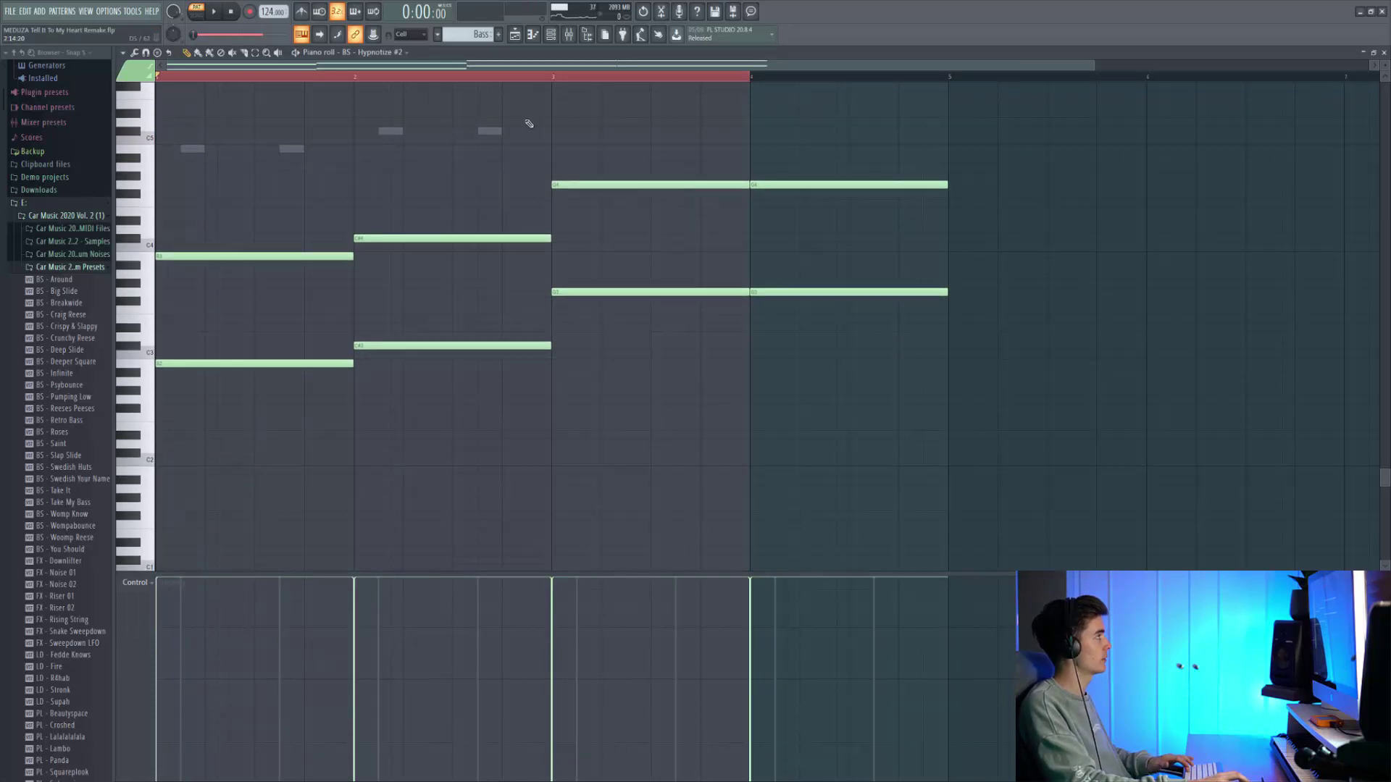
{"action": "key", "text": "space"}
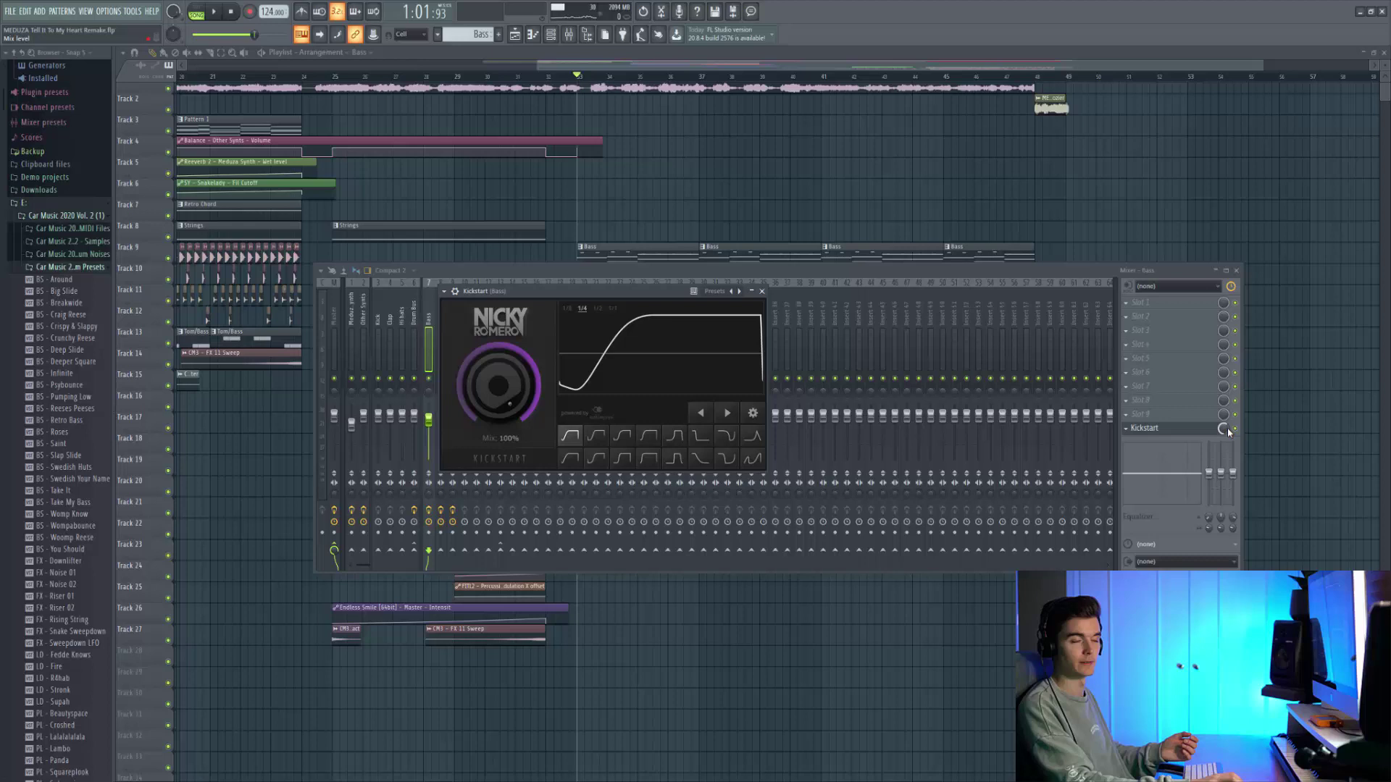
Step: Close the Mixer with Kickstart and solo Tracks 9–10, Bass and Tom/Bass
{"action": "key", "text": "F9"}
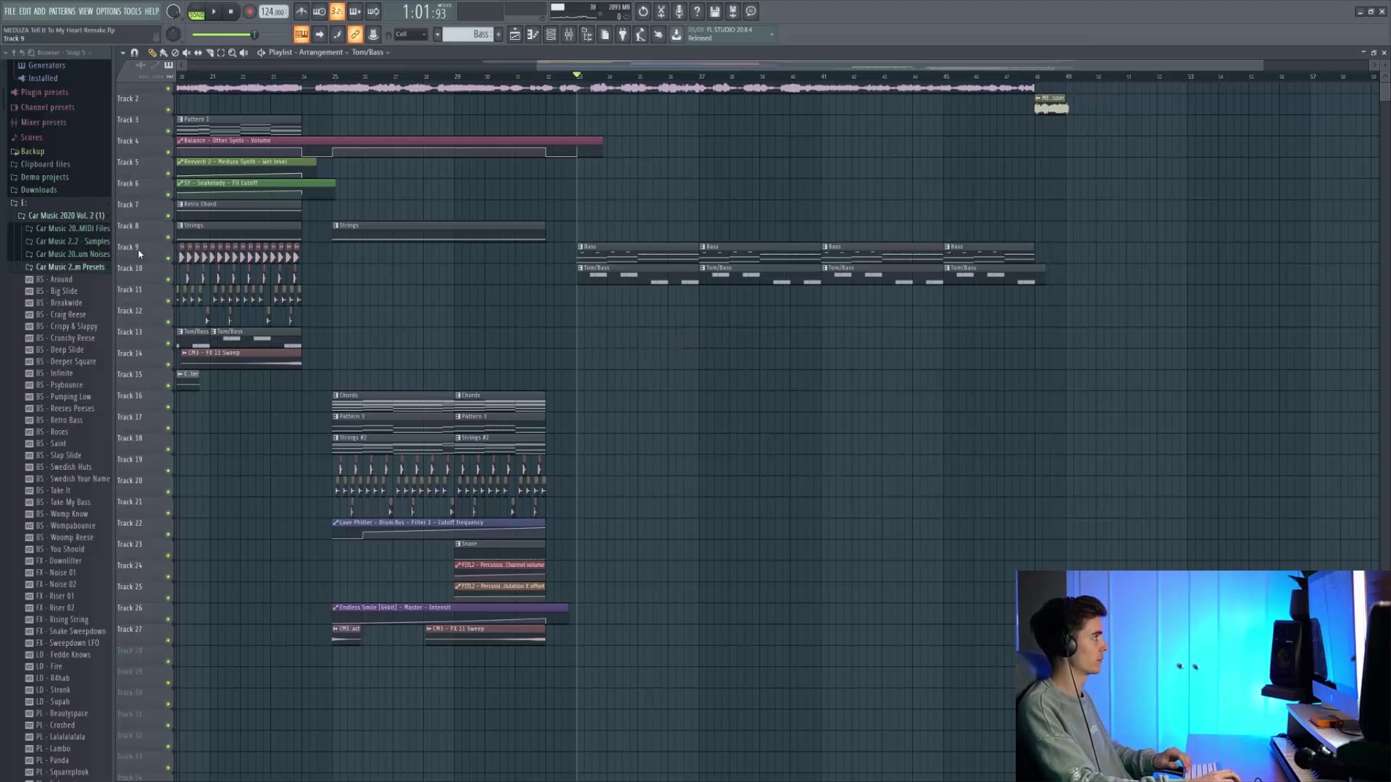
{"action": "right_click", "coordinate": [169, 268]}
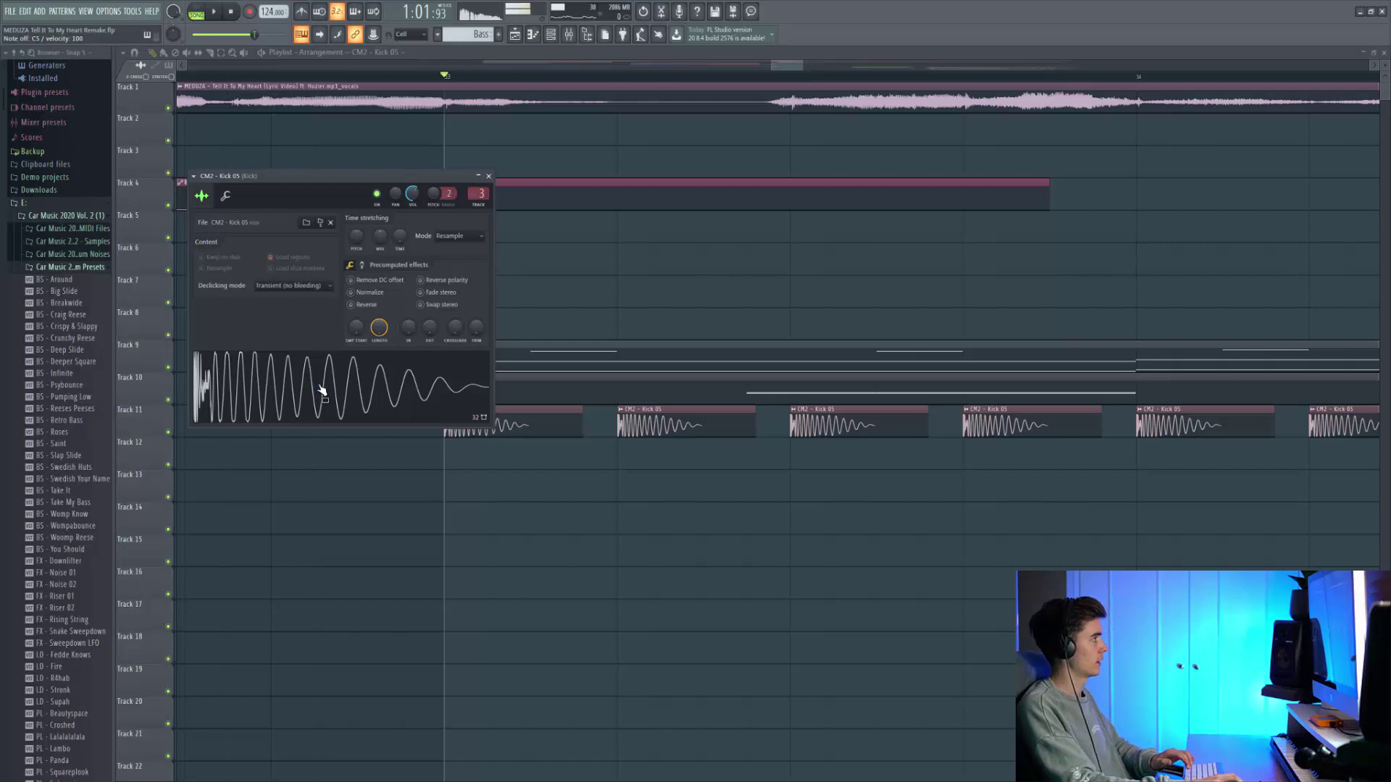
Step: Close the Kick 05 settings, play the drop, then replay it from mid-drop
{"action": "key", "text": "Escape"}
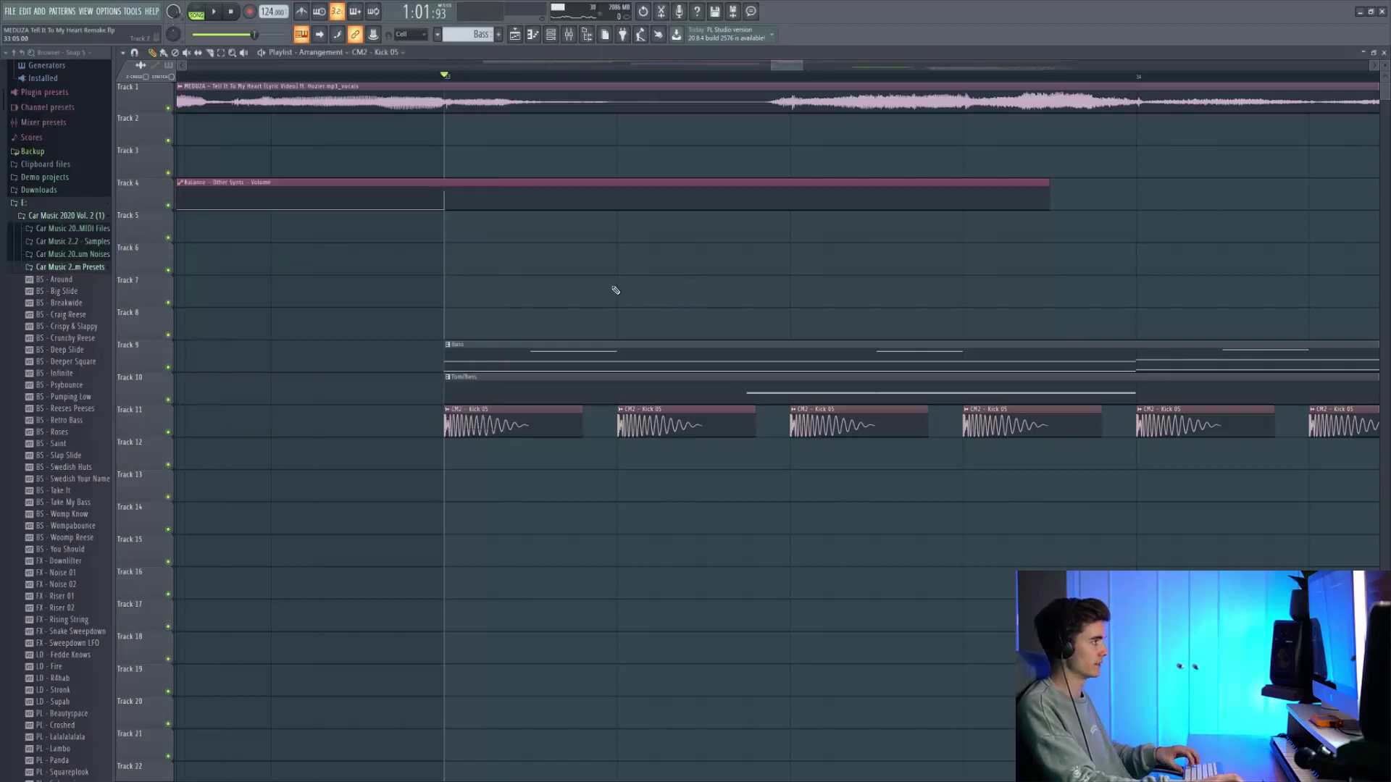
{"action": "scroll", "coordinate": [670, 458], "scroll_direction": "down", "scroll_amount": 2}
{"action": "scroll", "coordinate": [738, 413], "scroll_direction": "down", "scroll_amount": 2}
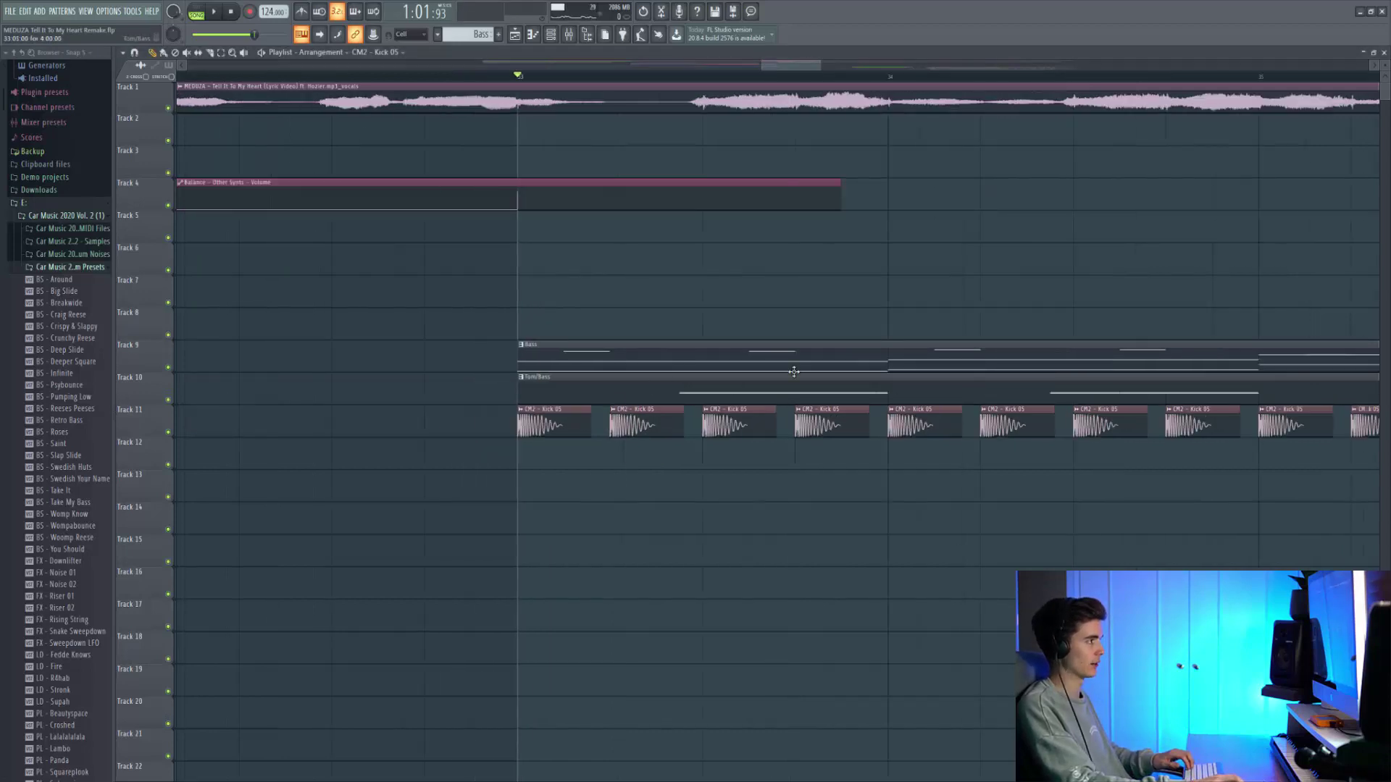
{"action": "scroll", "coordinate": [778, 400], "scroll_direction": "down", "scroll_amount": 2}
{"action": "key", "text": "space"}
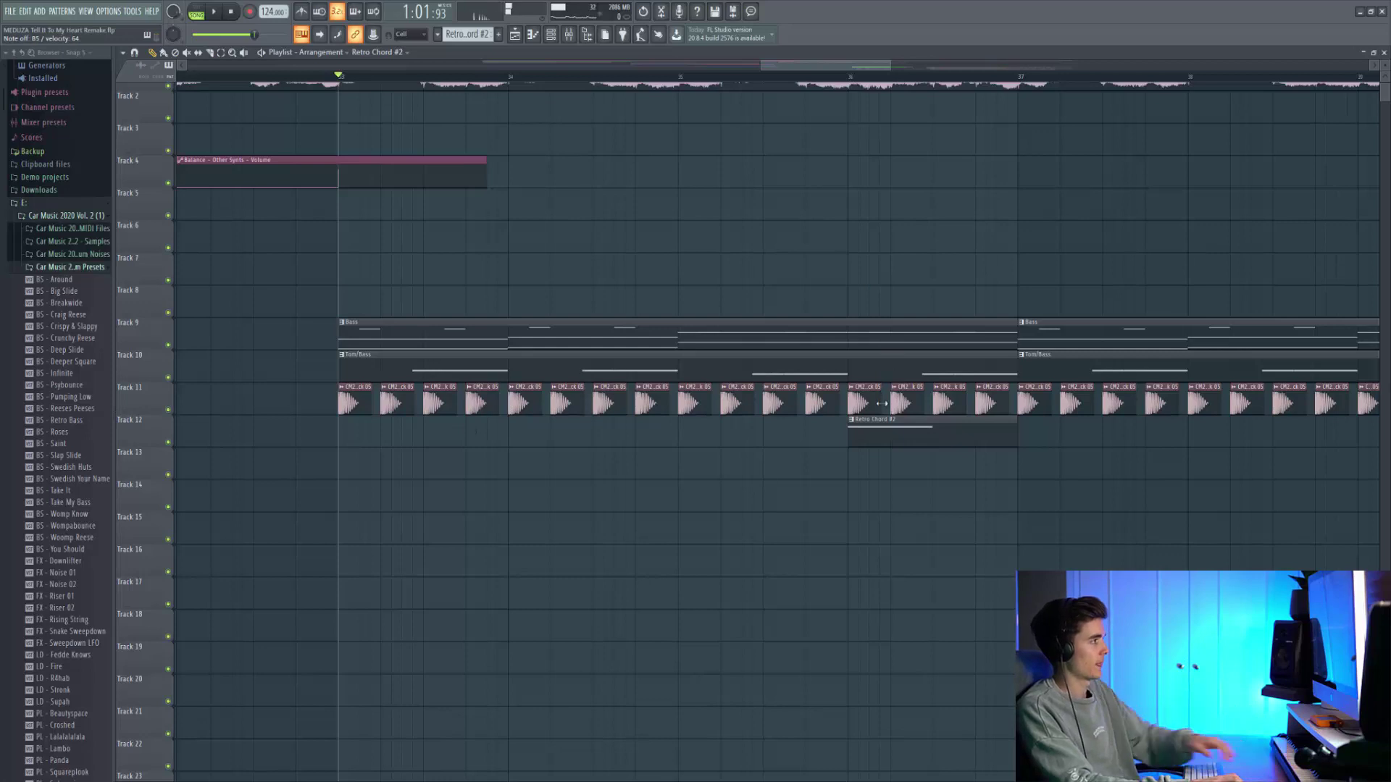
{"action": "left_click", "coordinate": [678, 76]}
{"action": "key", "text": "space"}
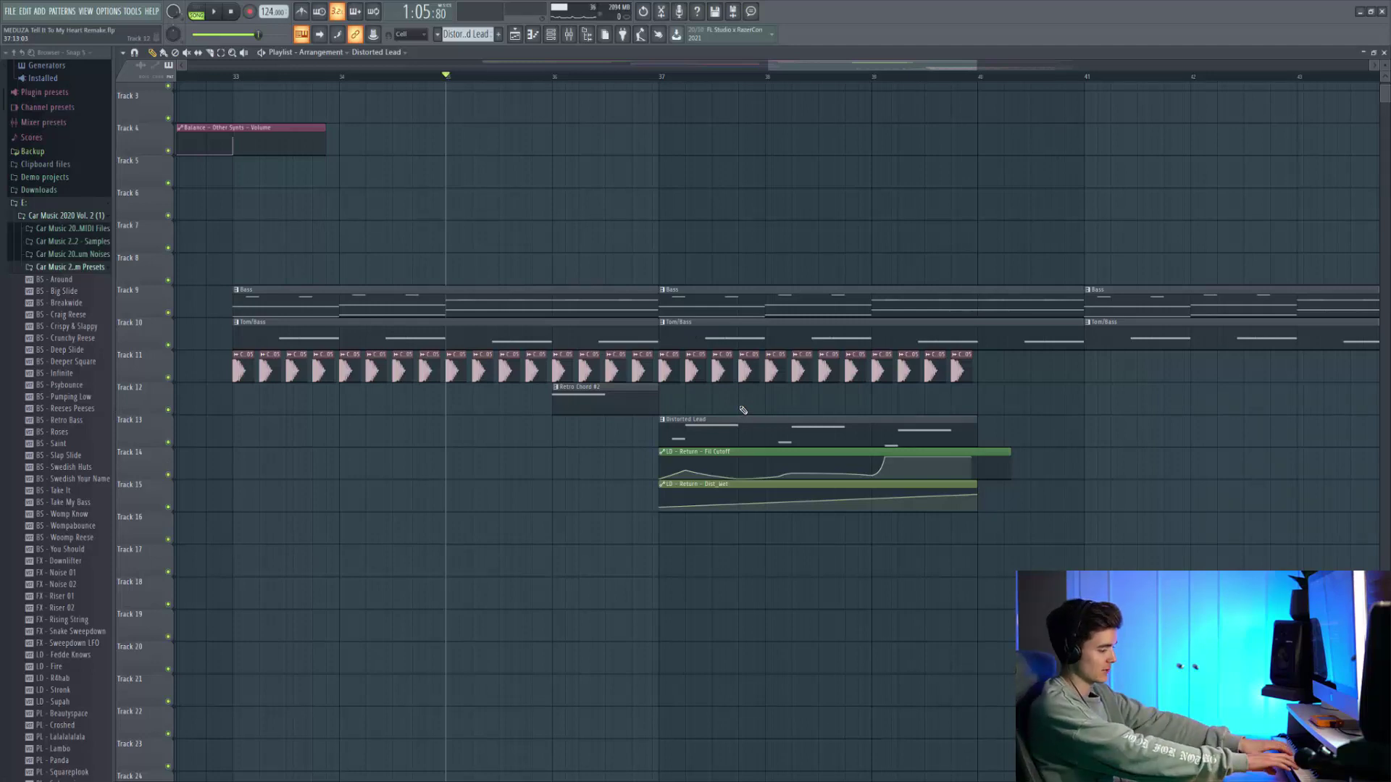
Step: Play the arrangement from the Distorted Lead section, then stop
{"action": "left_click", "coordinate": [660, 76]}
{"action": "key", "text": "space"}
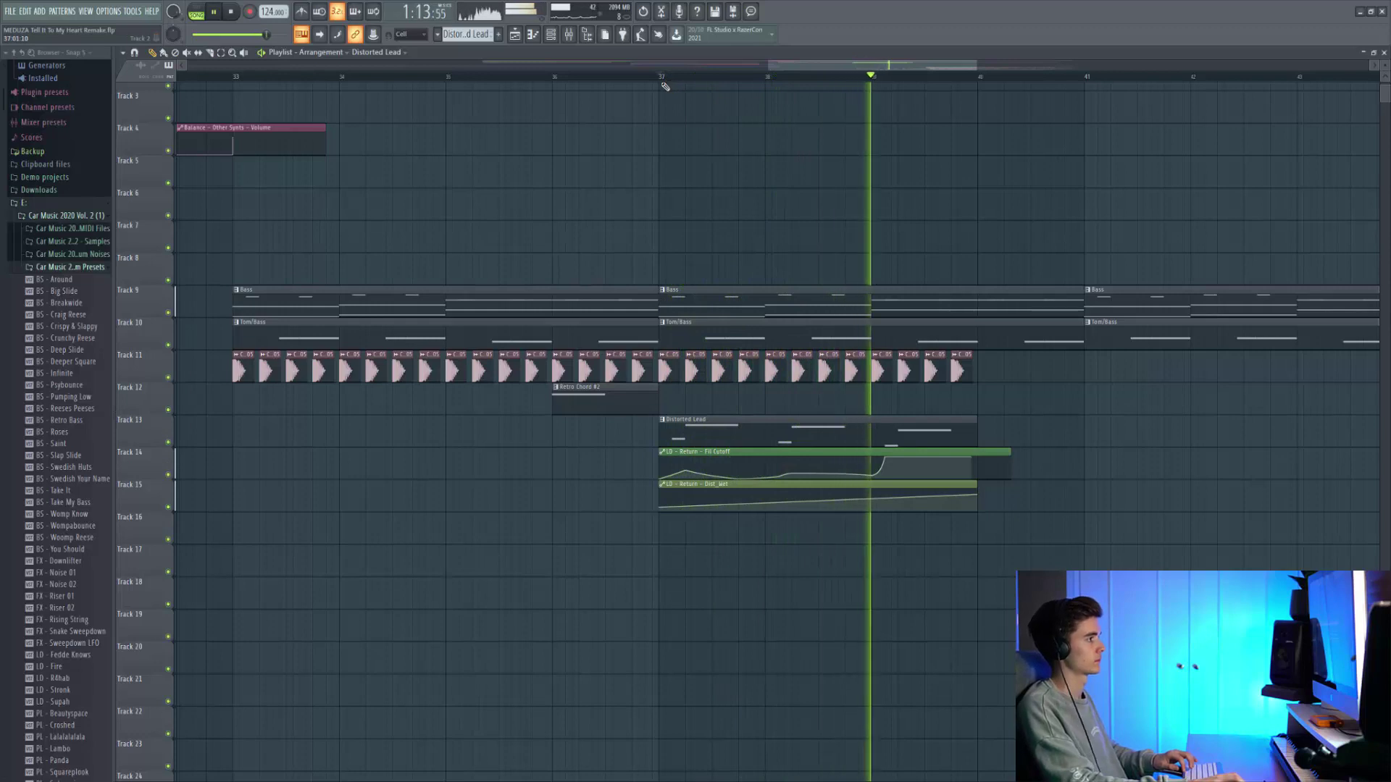
{"action": "key", "text": "space"}
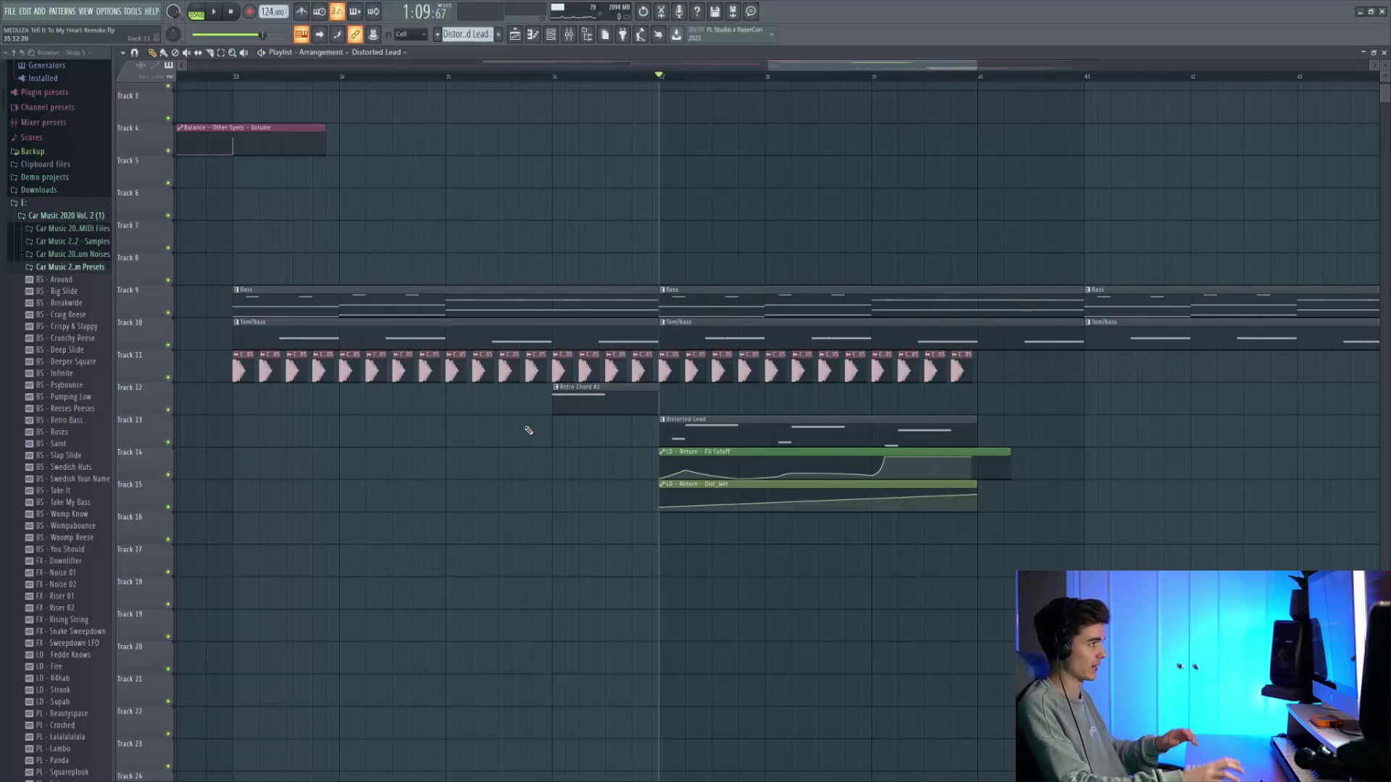
Step: Inspect the LD - Return Serum FX and OSC tabs, then show its Fruity Reeverb 2
{"action": "key", "text": "F10"}
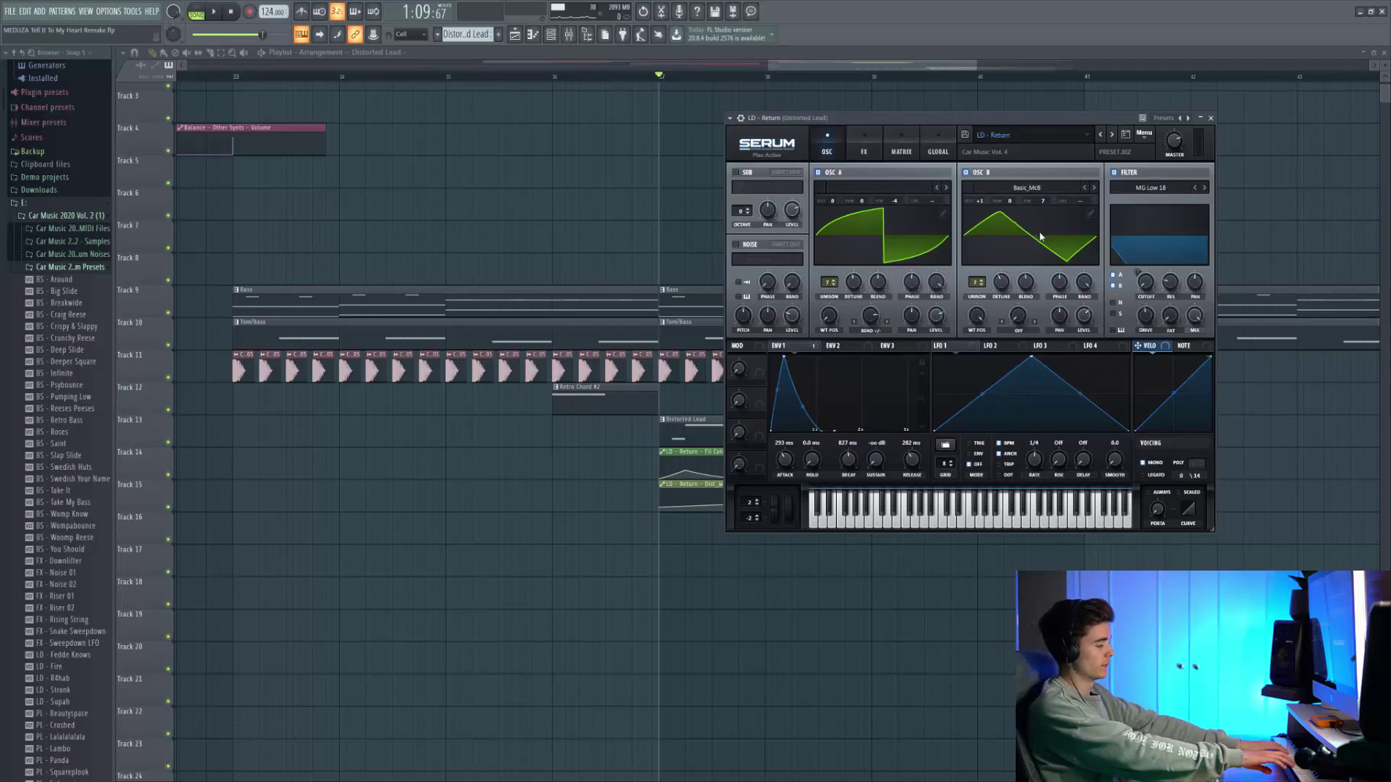
{"action": "left_click", "coordinate": [864, 151]}
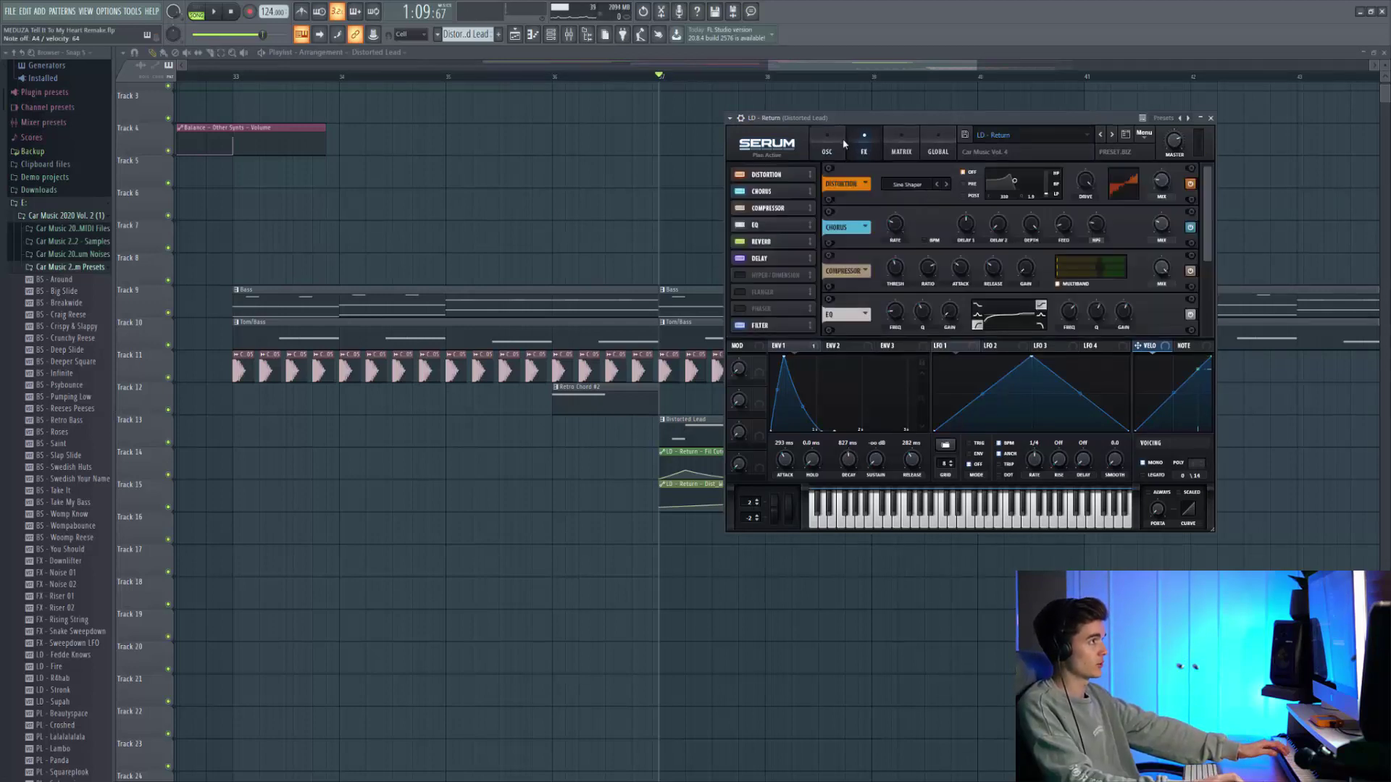
{"action": "left_click", "coordinate": [844, 142]}
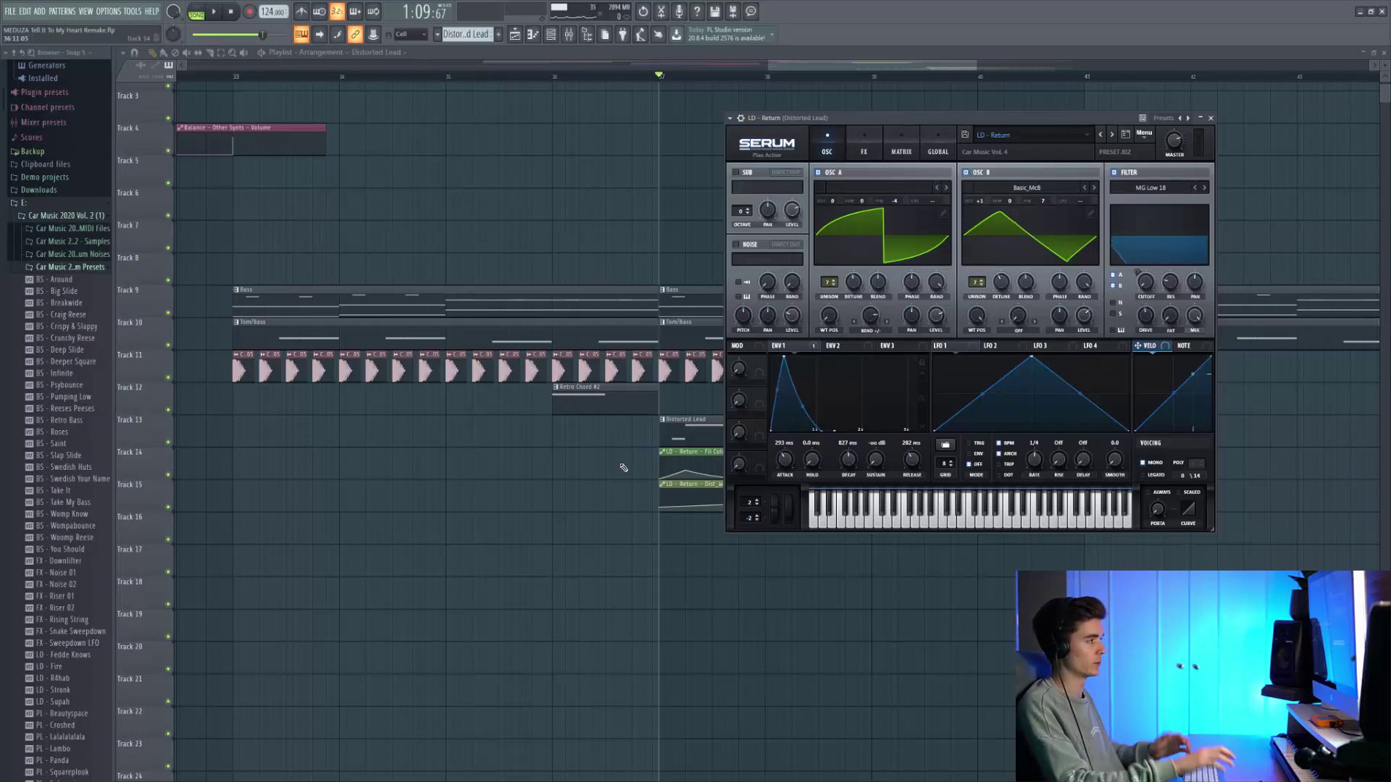
{"action": "key", "text": "space"}
{"action": "key", "text": "F9"}
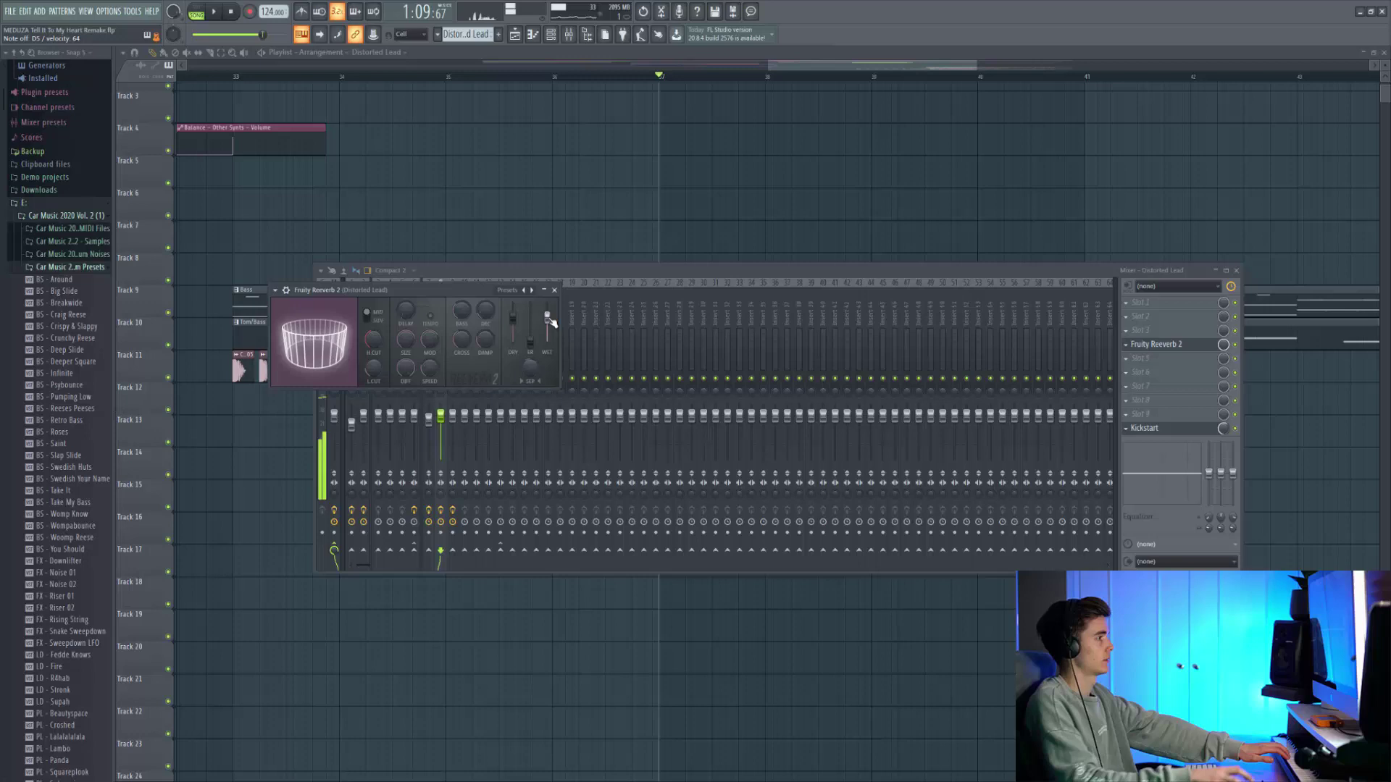
Step: Close the mixer, check the Clap 02 sample settings, and play the drop twice
{"action": "key", "text": "F5"}
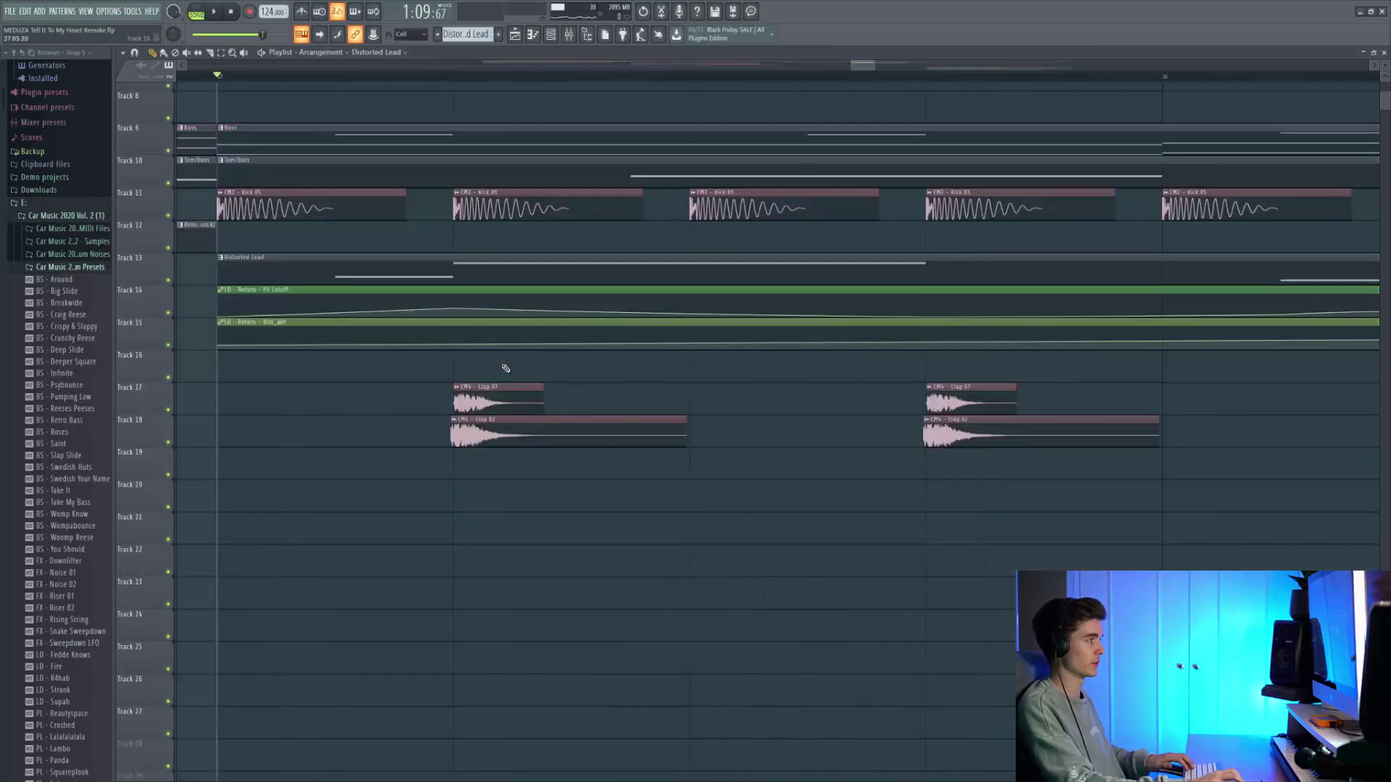
{"action": "double_click", "coordinate": [490, 434]}
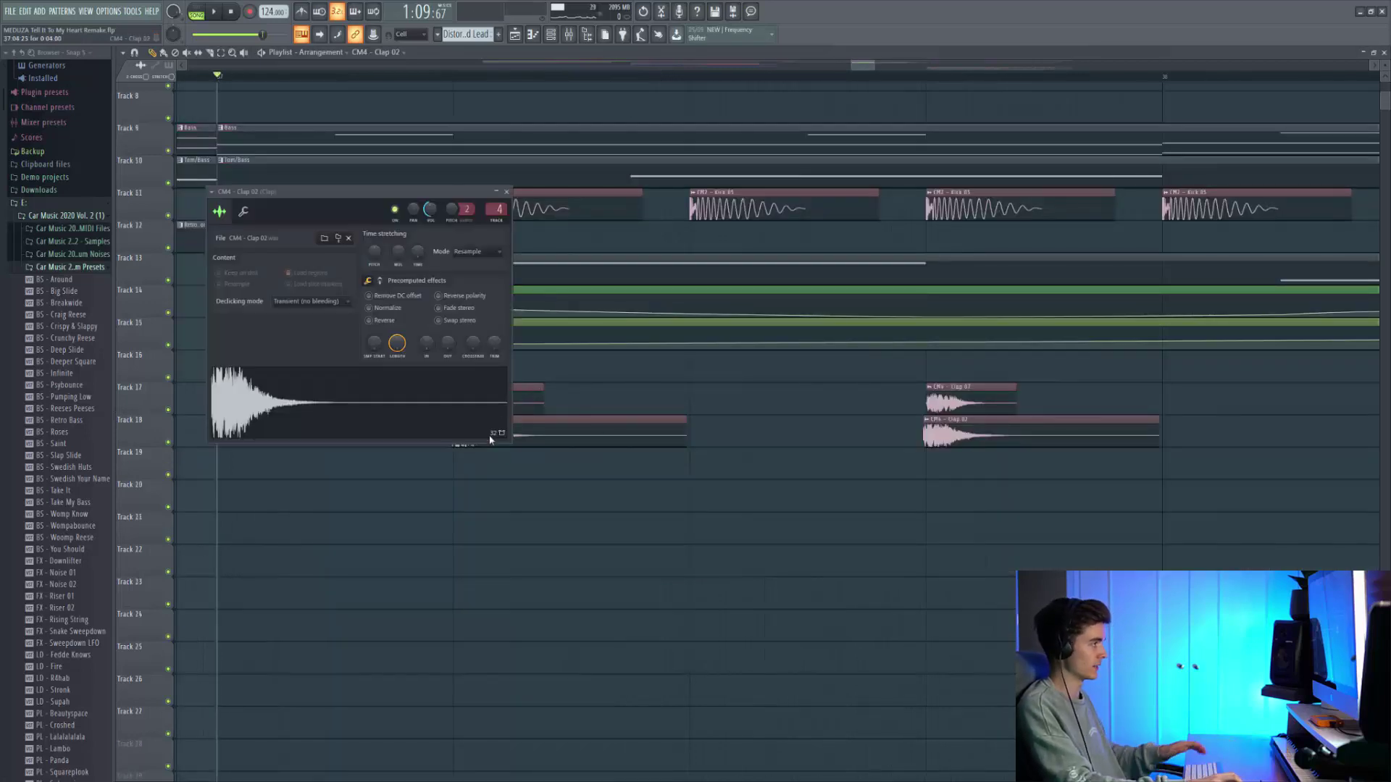
{"action": "key", "text": "Escape"}
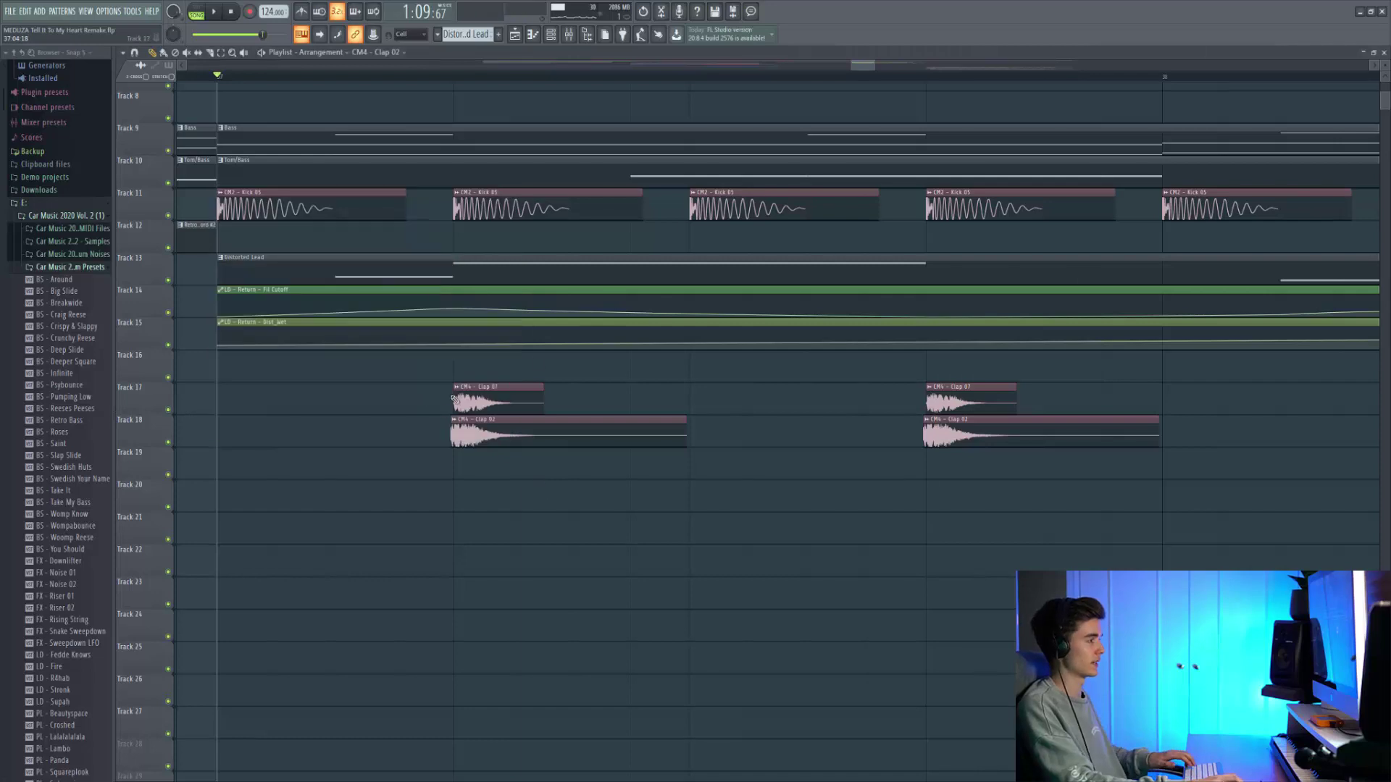
{"action": "scroll", "coordinate": [576, 346], "scroll_direction": "down", "scroll_amount": 5}
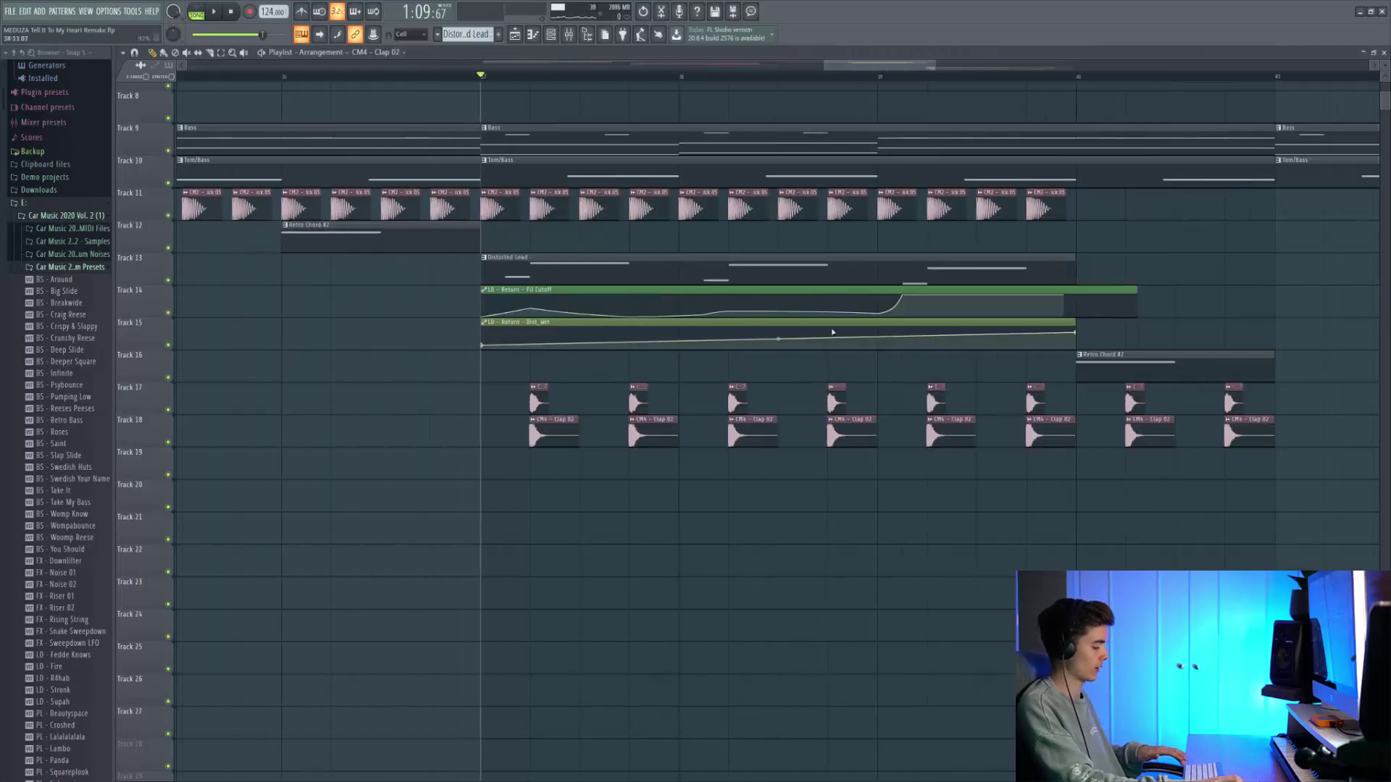
{"action": "key", "text": "space"}
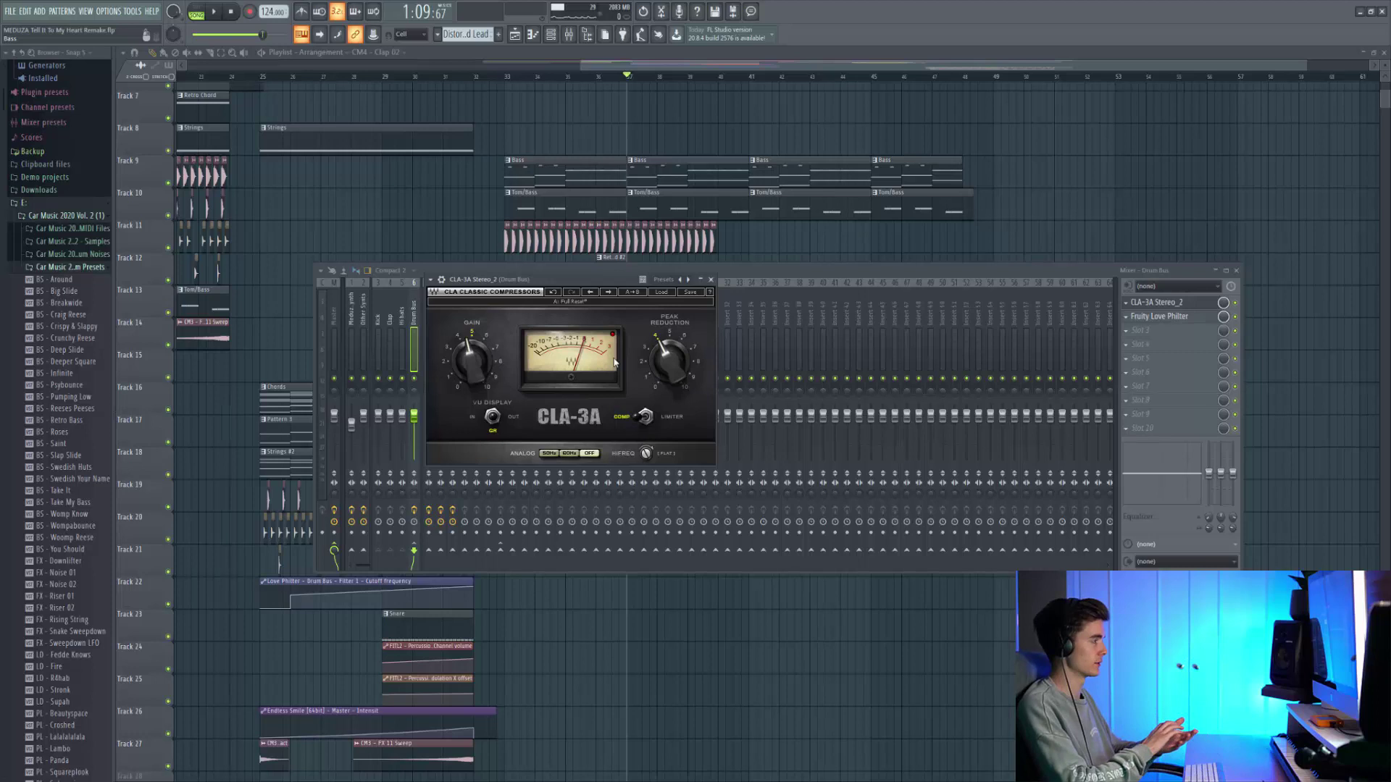
{"action": "key", "text": "space"}
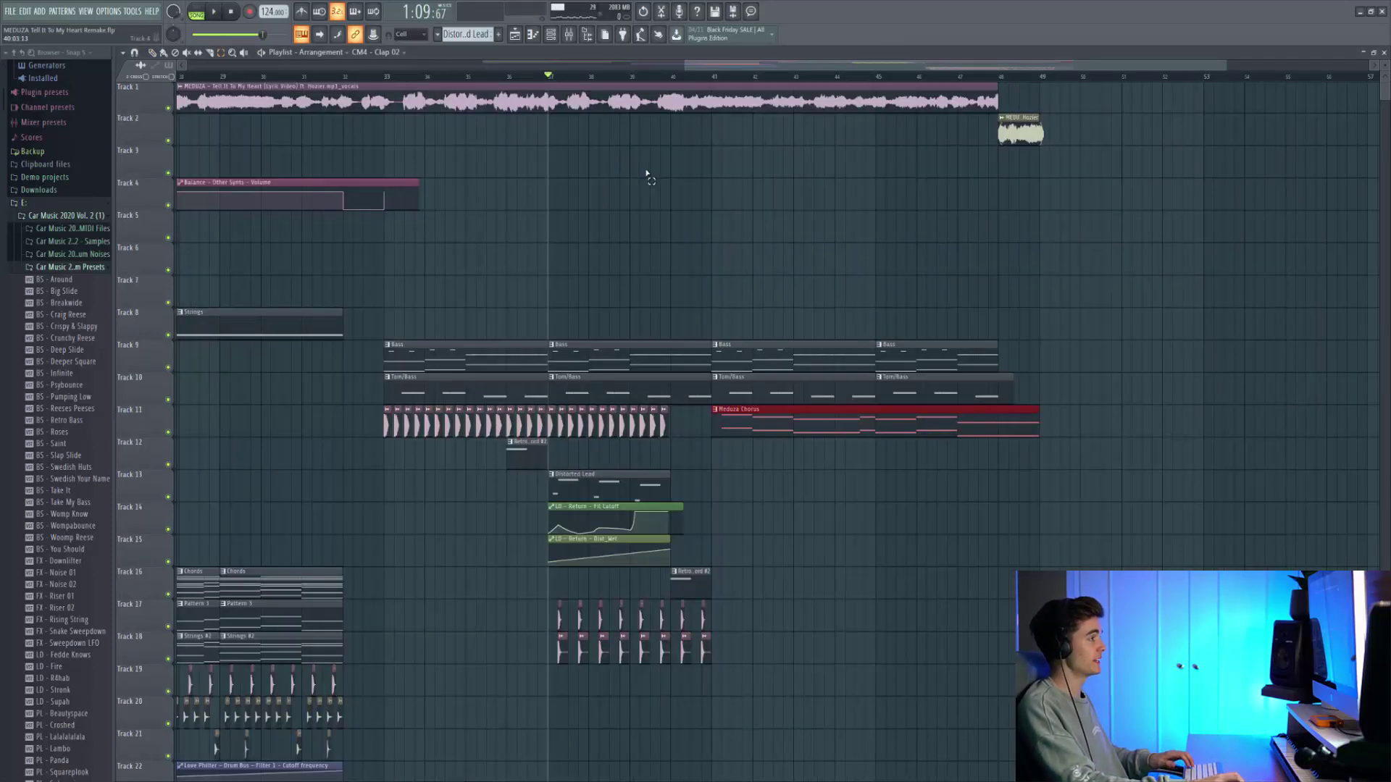
Step: Play the SY - Snakelady melody alone in the Piano roll, then return to the Playlist
{"action": "left_click", "coordinate": [804, 488]}
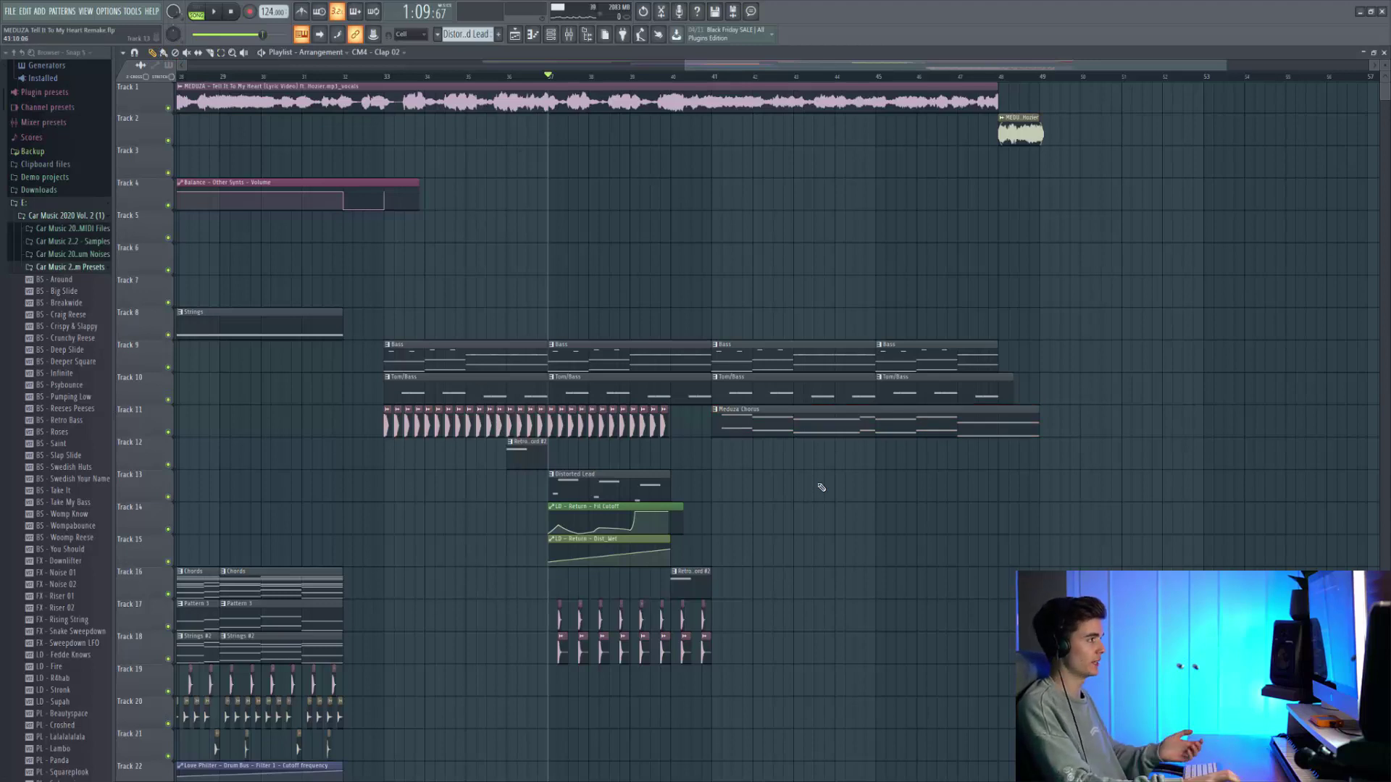
{"action": "key", "text": "F7"}
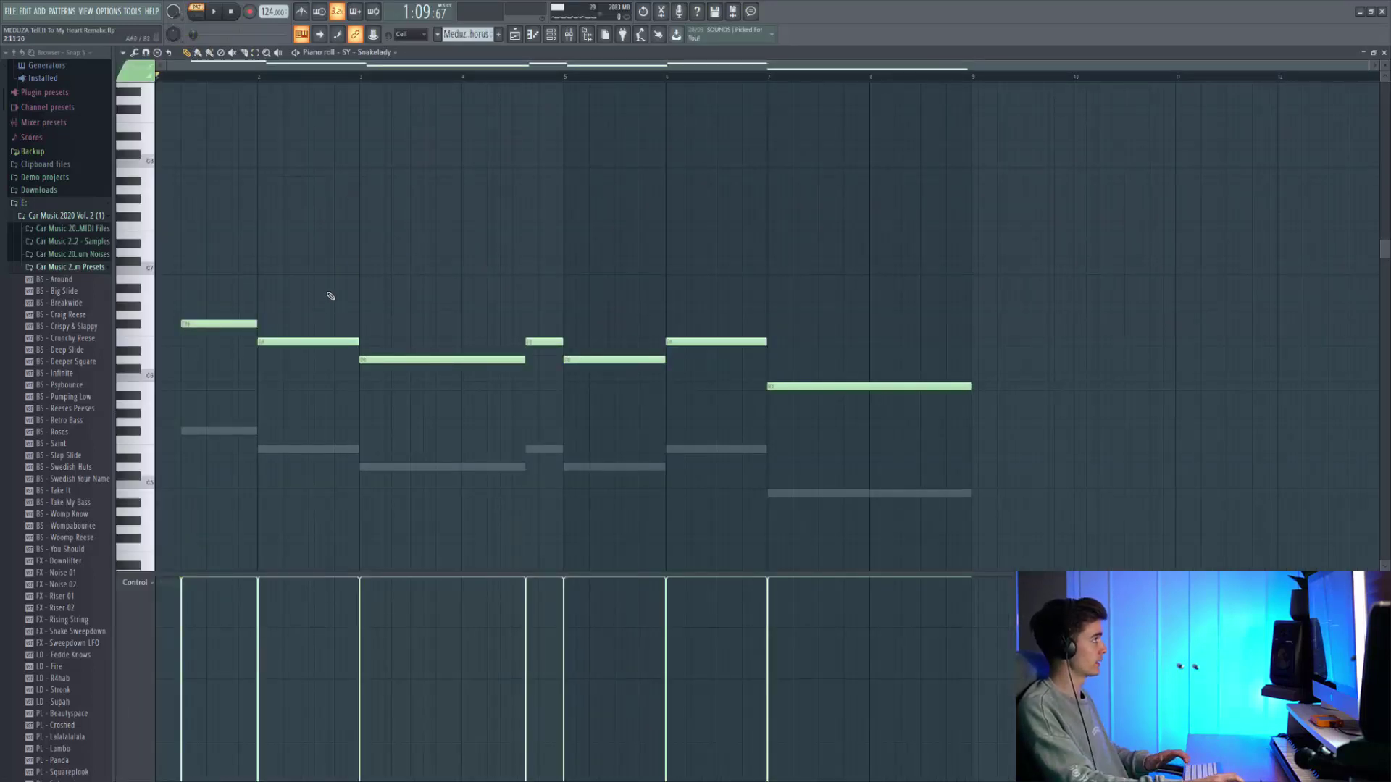
{"action": "key", "text": "space"}
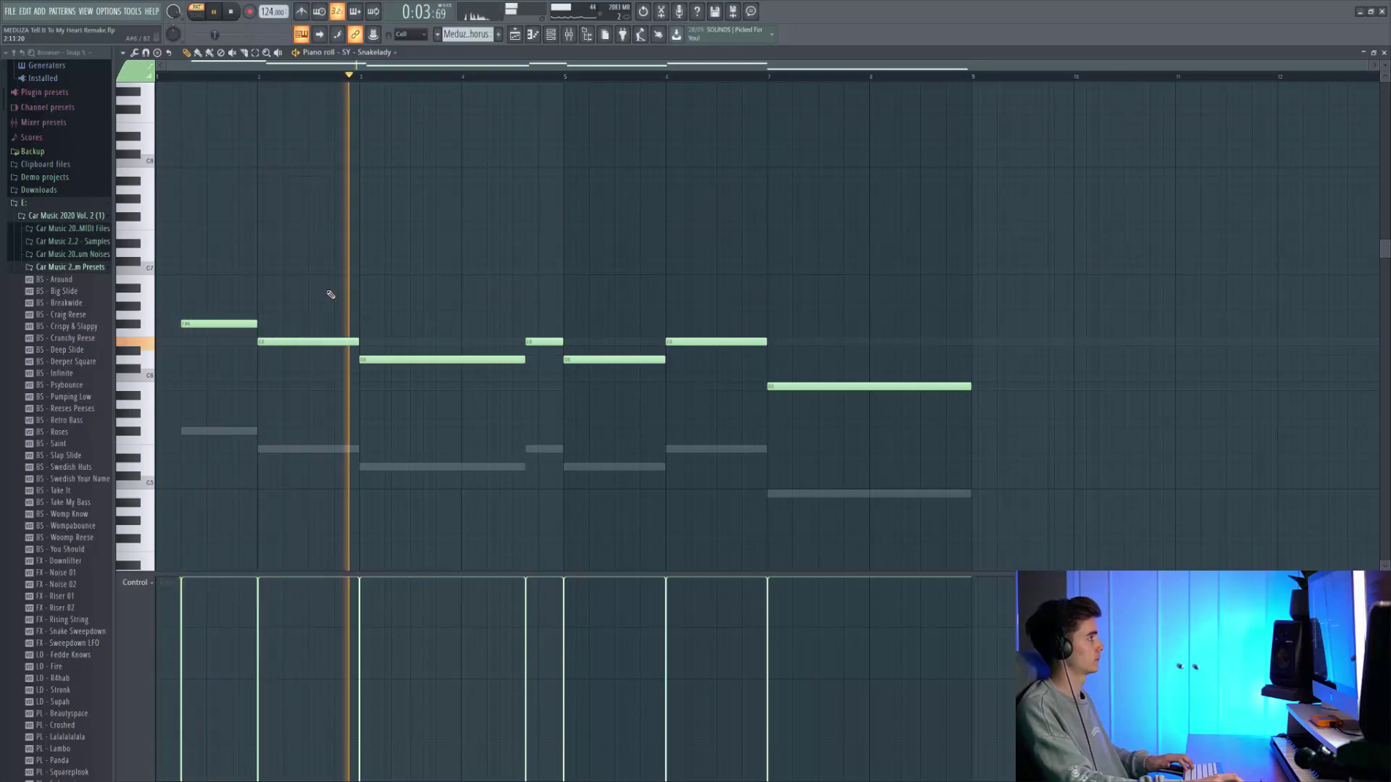
{"action": "key", "text": "space"}
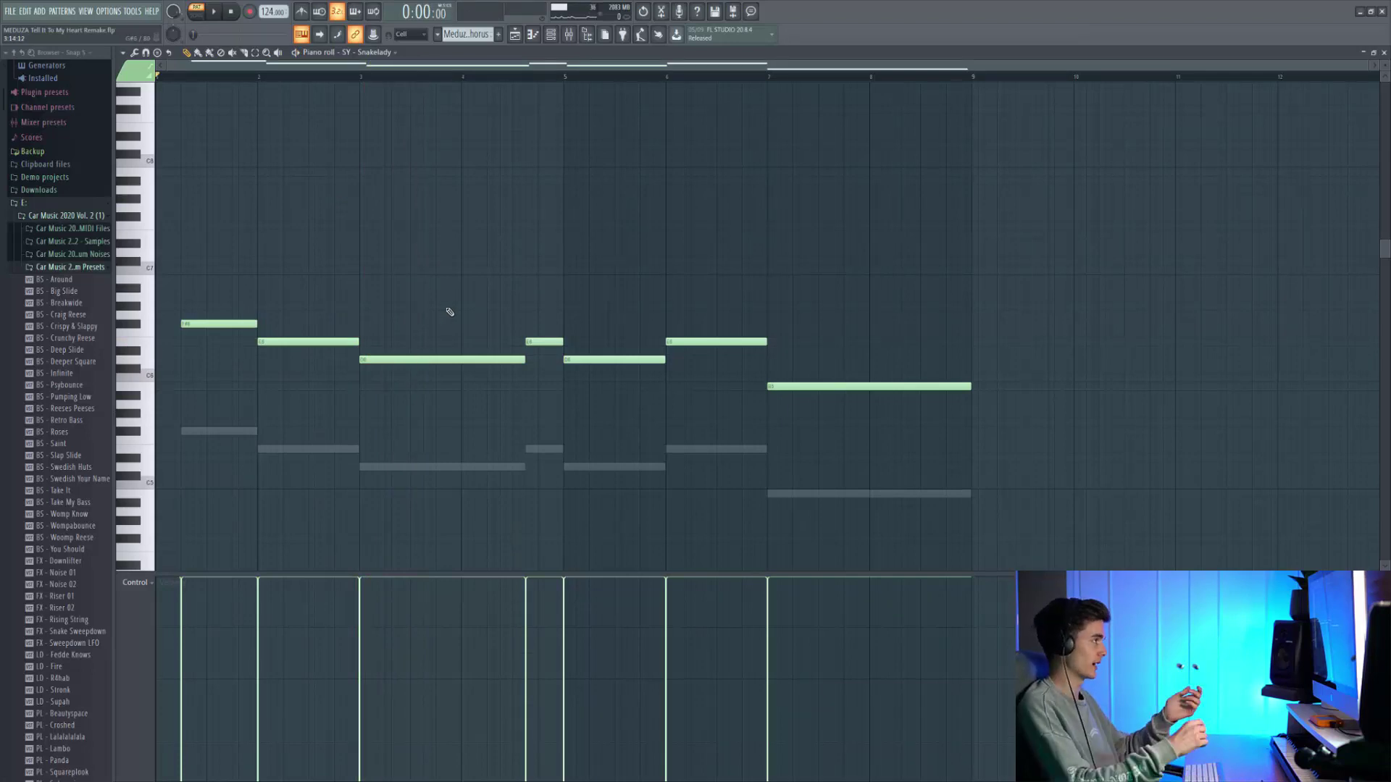
{"action": "key", "text": "F5"}
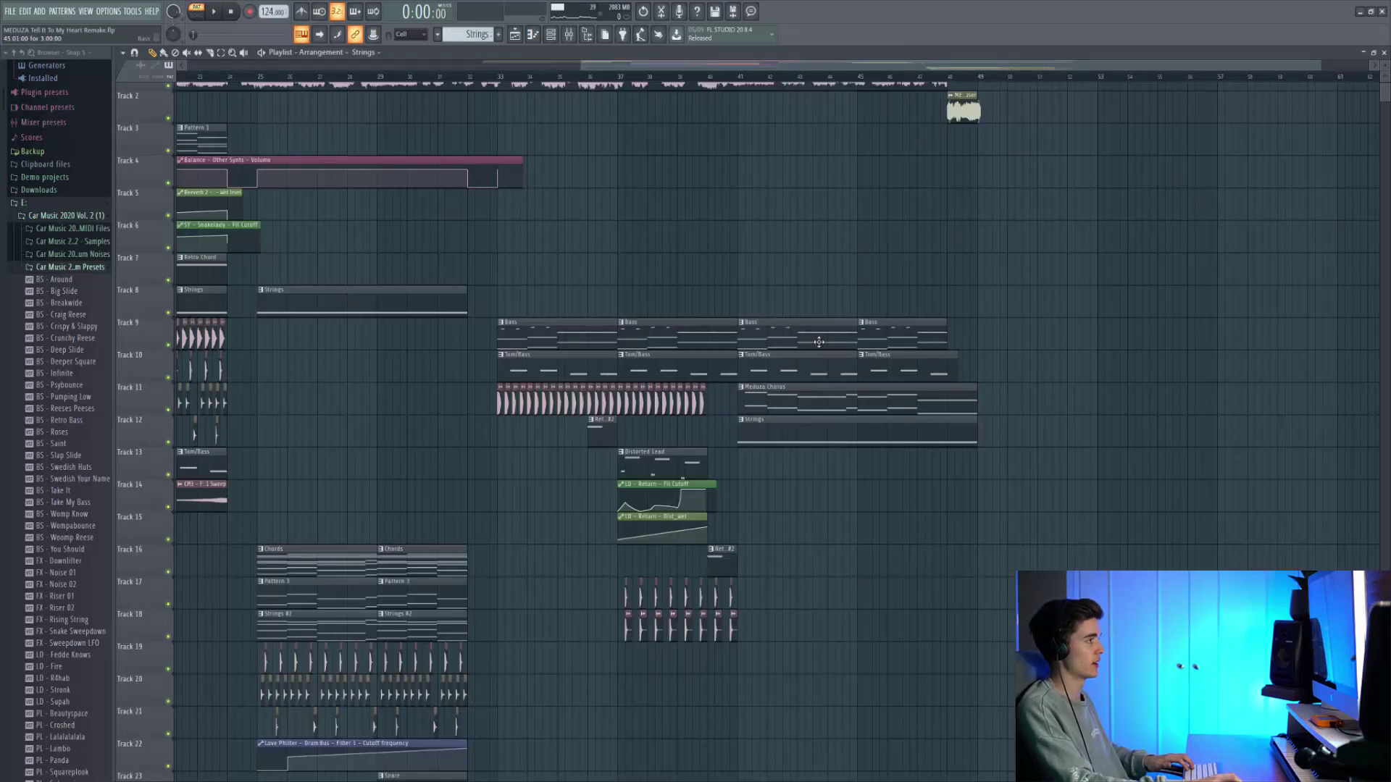
Step: From the drop, raise the Ambient Lead's OSC A Fine from 5 to 9 and view ENV 2
{"action": "left_click", "coordinate": [737, 85]}
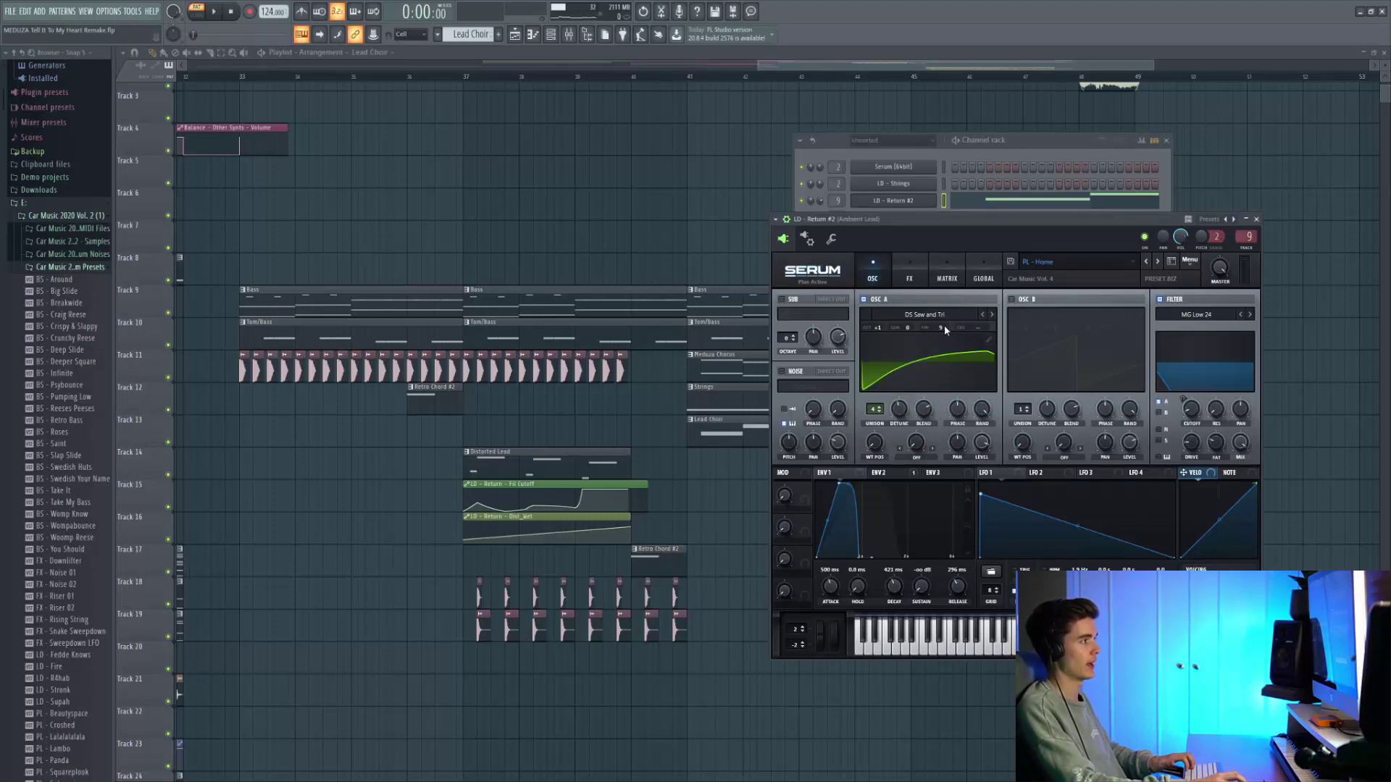
{"action": "mouse_move", "coordinate": [942, 329]}
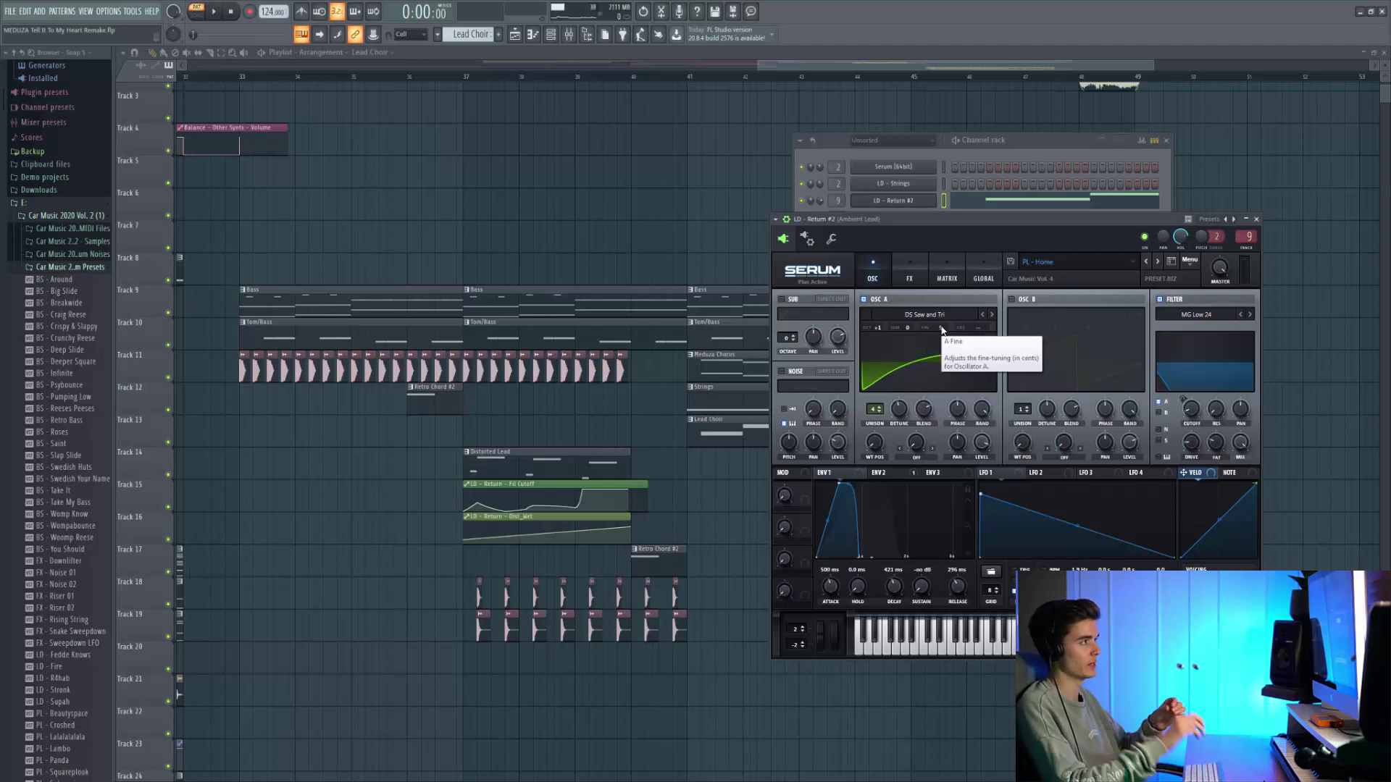
{"action": "left_click_drag", "start_coordinate": [947, 334], "coordinate": [955, 331]}
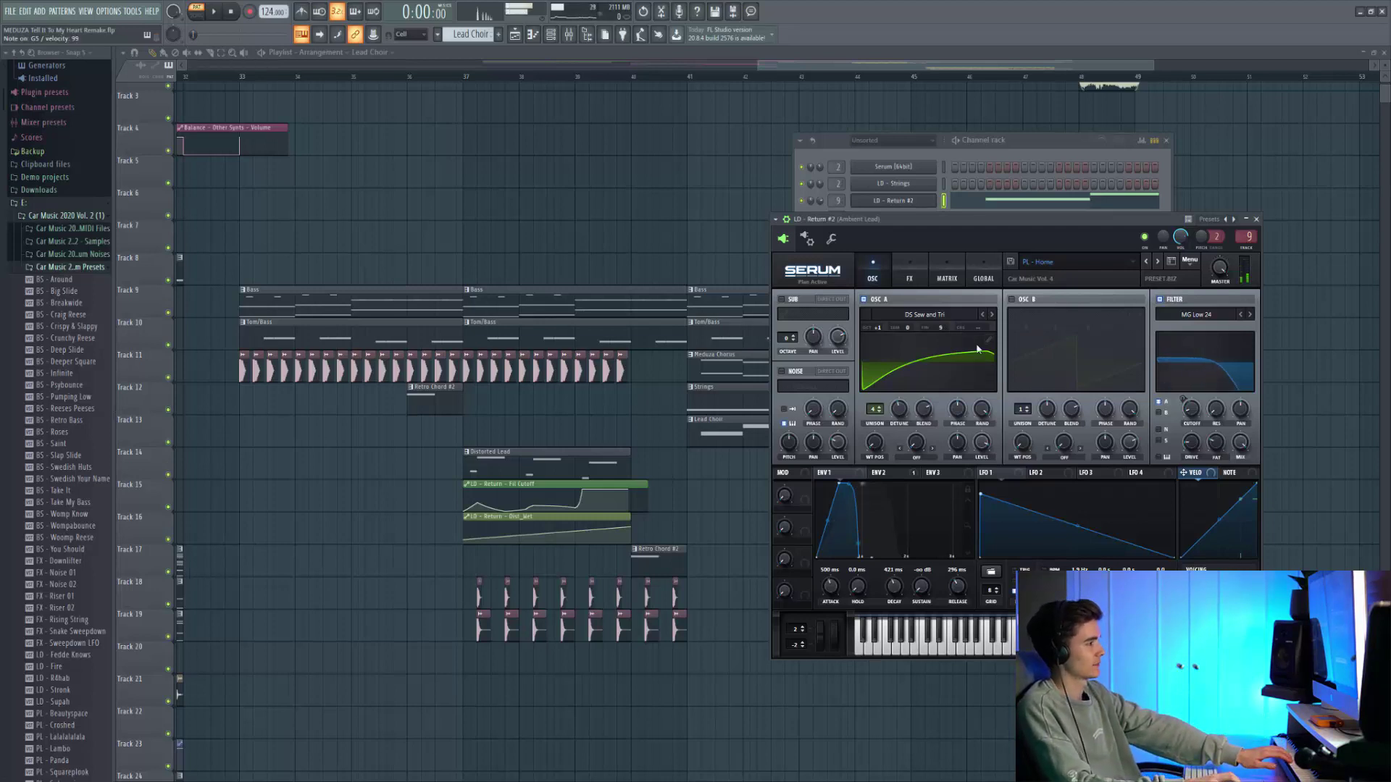
{"action": "left_click", "coordinate": [885, 473]}
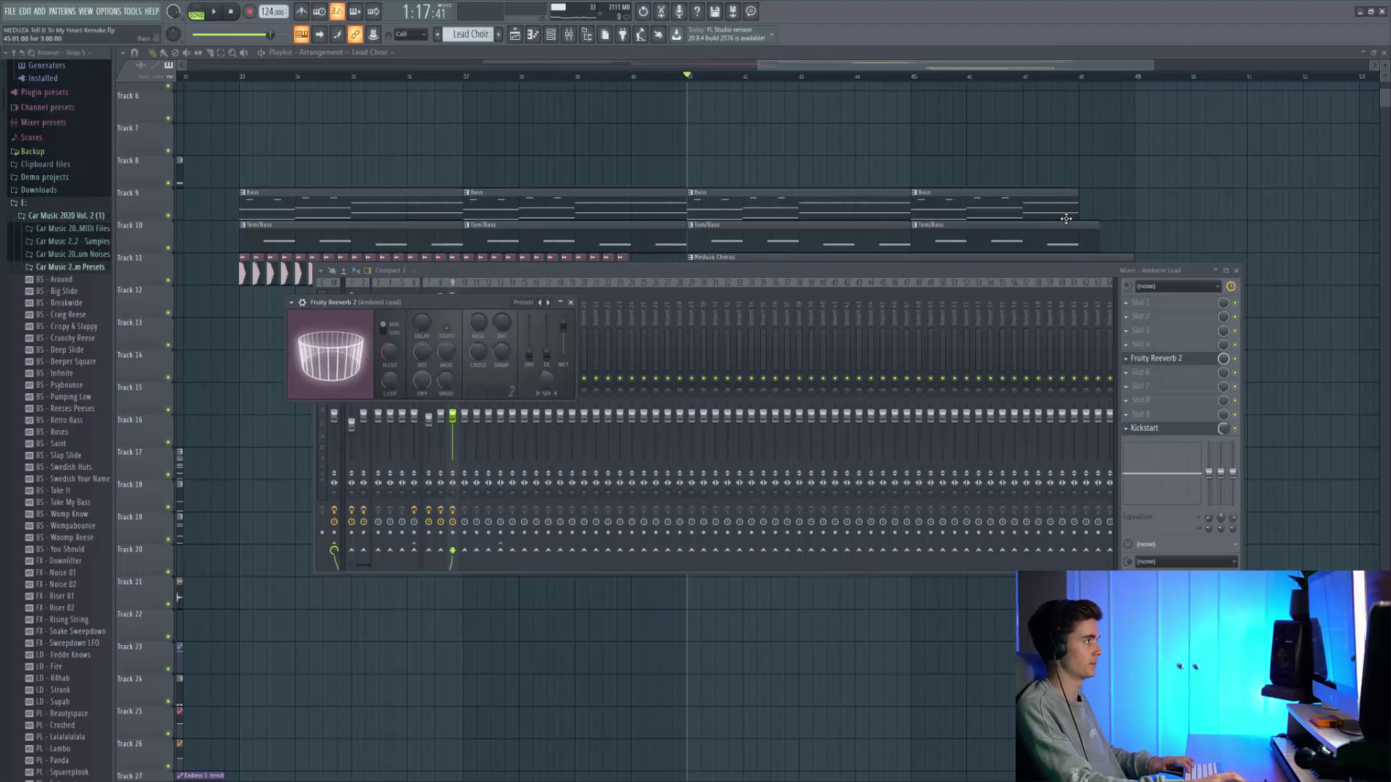
Step: Play the drop with the new lead, then check the Hihat 01 sample settings
{"action": "key", "text": "space"}
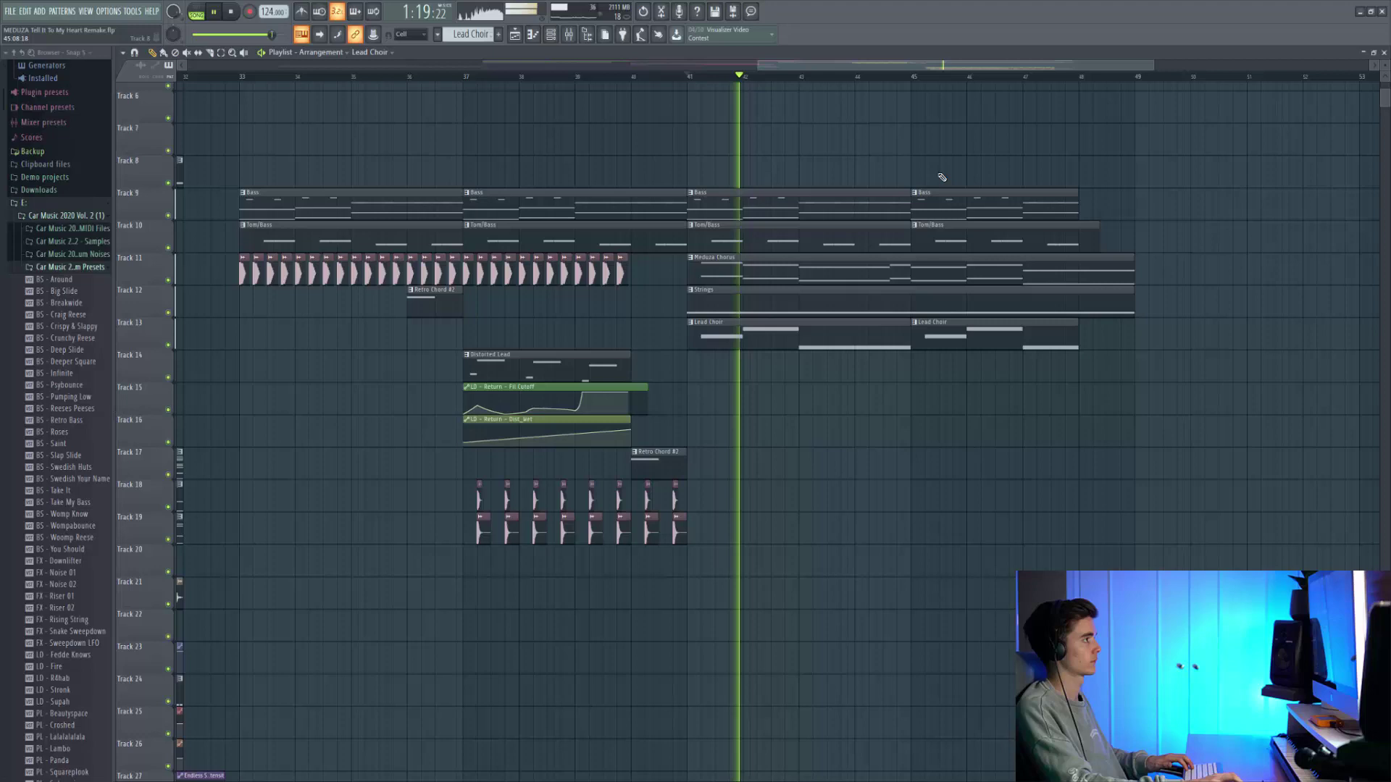
{"action": "scroll", "coordinate": [941, 177], "scroll_direction": "up", "scroll_amount": 3}
{"action": "scroll", "coordinate": [801, 312], "scroll_direction": "down", "scroll_amount": 4}
{"action": "key", "text": "space"}
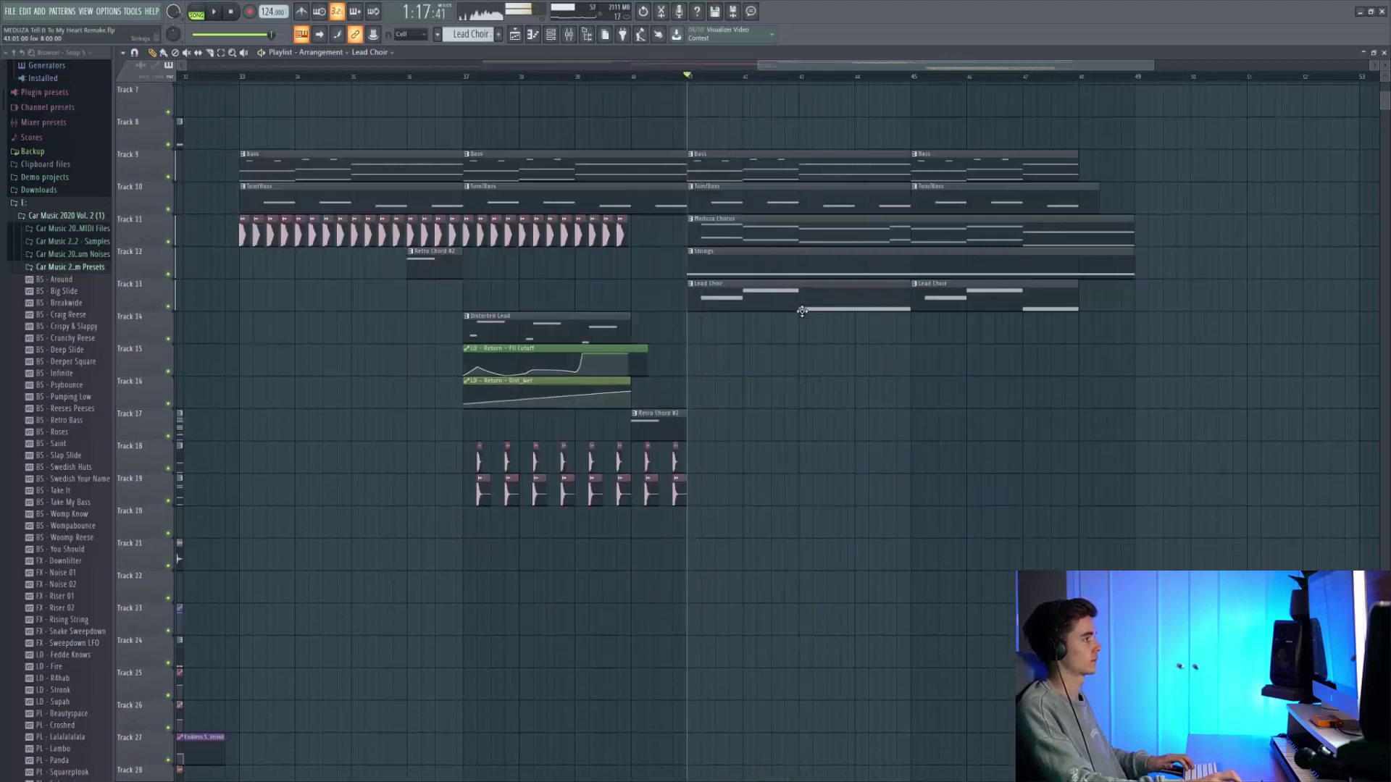
{"action": "scroll", "coordinate": [802, 312], "scroll_direction": "up", "scroll_amount": 3}
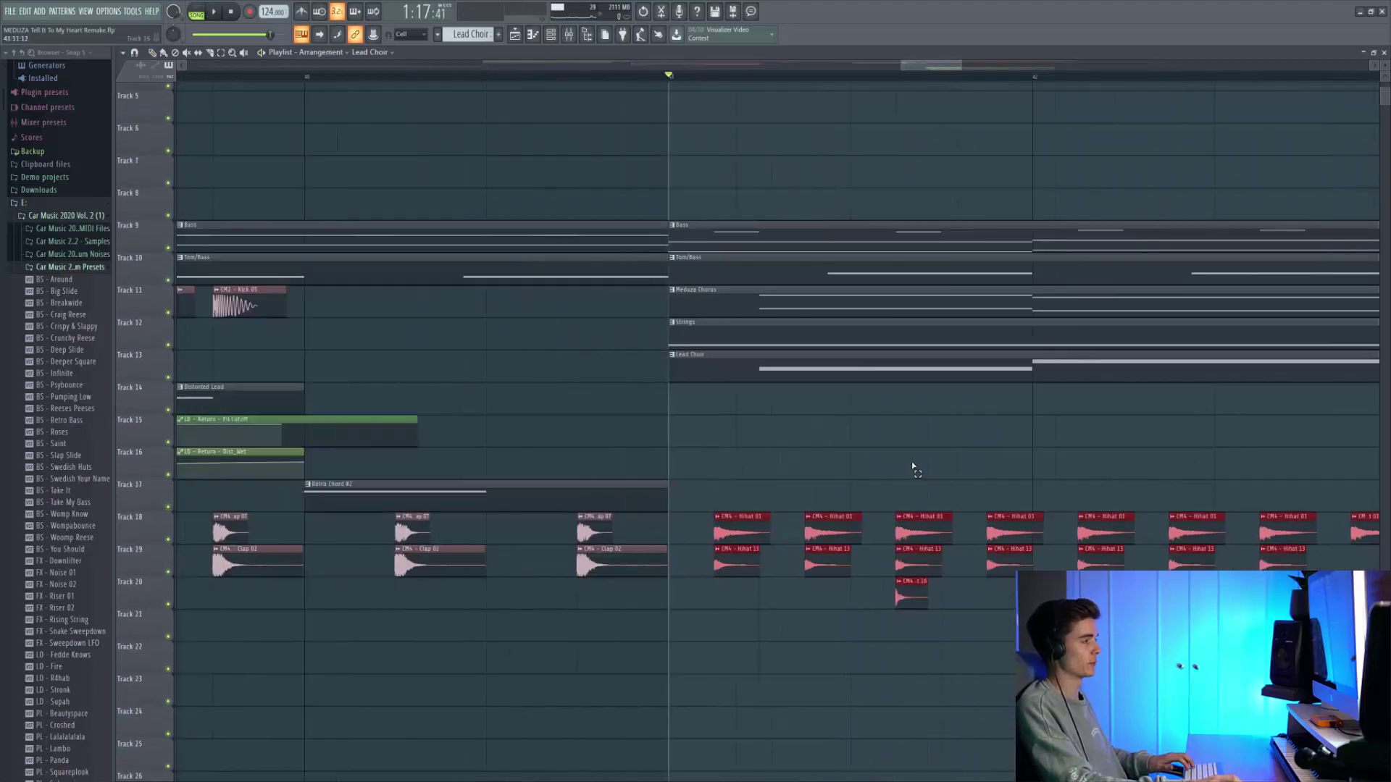
{"action": "scroll", "coordinate": [911, 467], "scroll_direction": "down", "scroll_amount": 3}
{"action": "scroll", "coordinate": [911, 467], "scroll_direction": "down", "scroll_amount": 2}
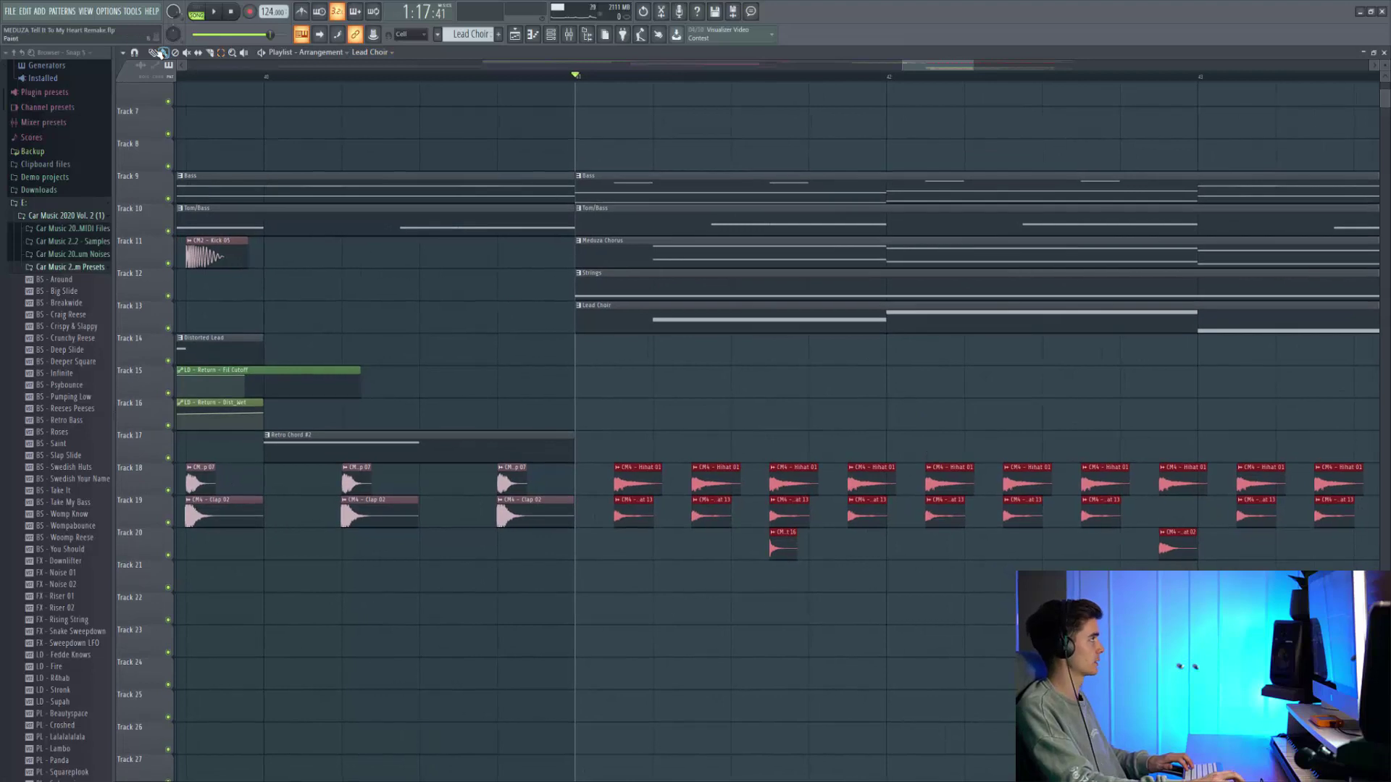
{"action": "double_click", "coordinate": [639, 481]}
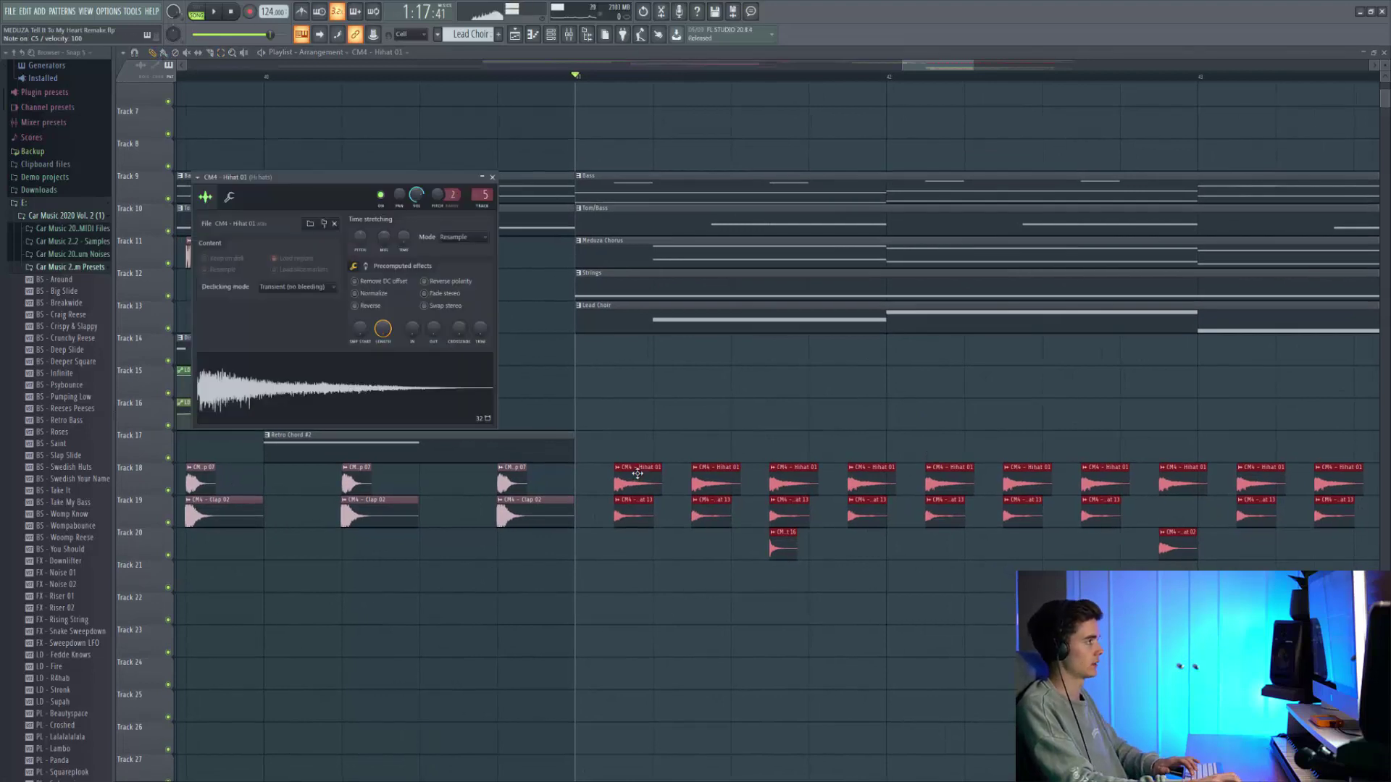
{"action": "key", "text": "Escape"}
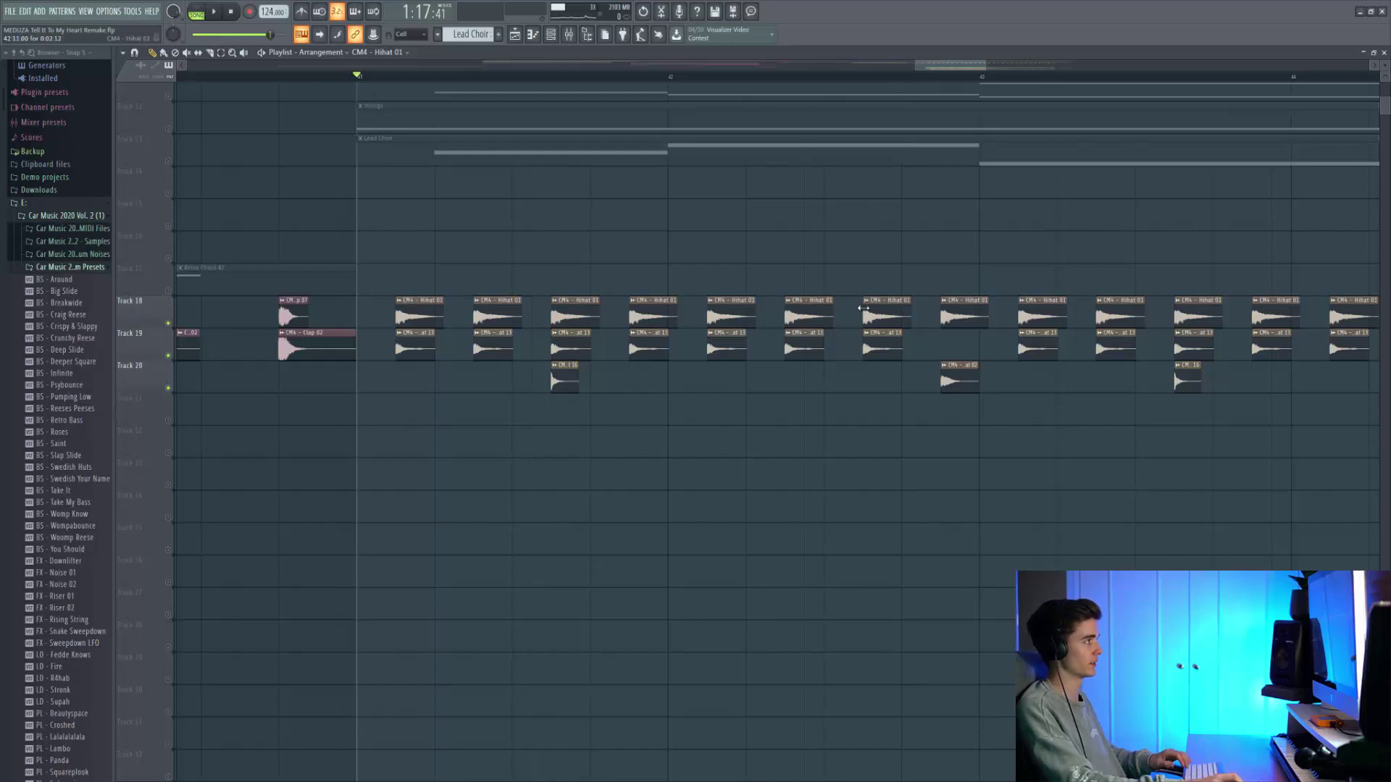
{"action": "scroll", "coordinate": [830, 407], "scroll_direction": "down", "scroll_amount": 3}
{"action": "scroll", "coordinate": [426, 242], "scroll_direction": "up", "scroll_amount": 3}
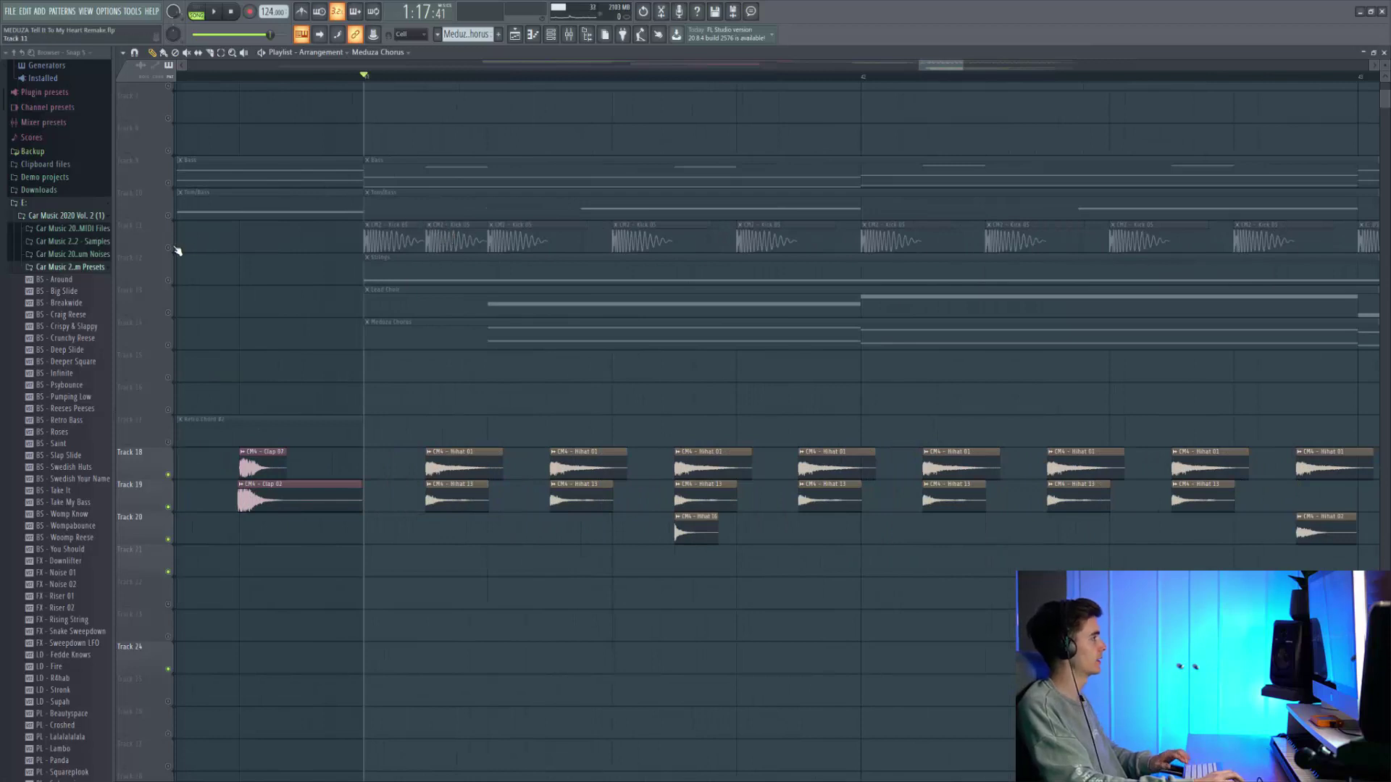
{"action": "scroll", "coordinate": [177, 251], "scroll_direction": "down", "scroll_amount": 3}
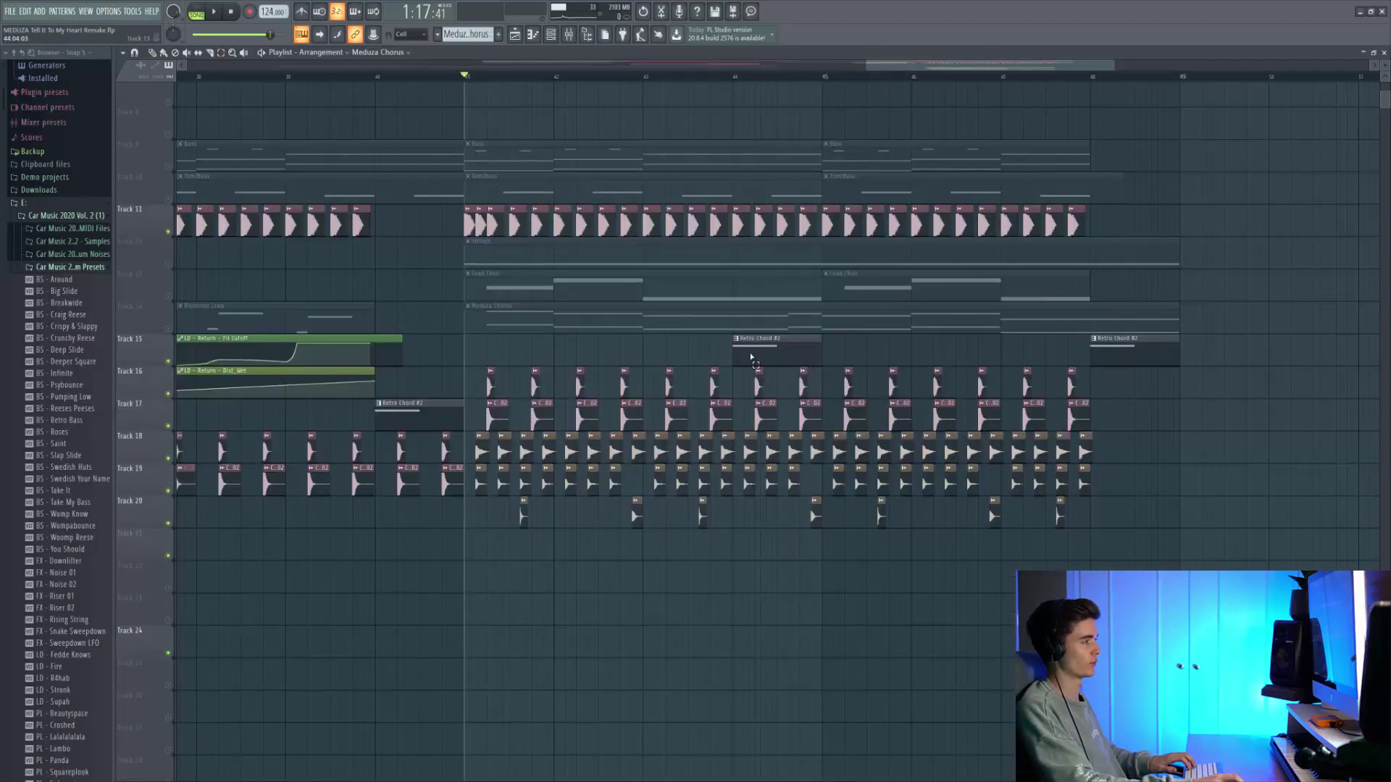
{"action": "scroll", "coordinate": [750, 356], "scroll_direction": "up", "scroll_amount": 3}
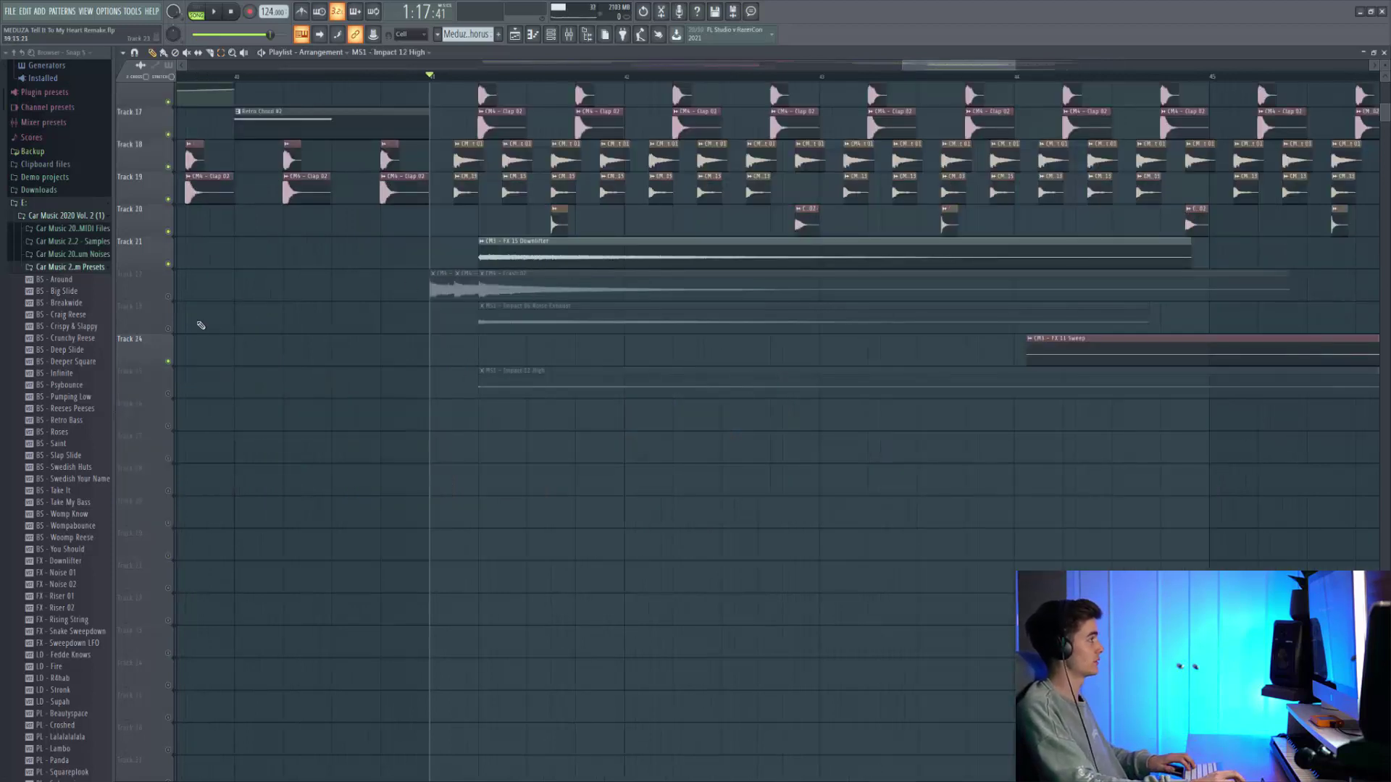
Step: Unmute Impact 56 Noise Exhaust, Impact 12 High and Crash 02, then play the drop
{"action": "left_click", "coordinate": [173, 326]}
{"action": "left_click", "coordinate": [173, 397]}
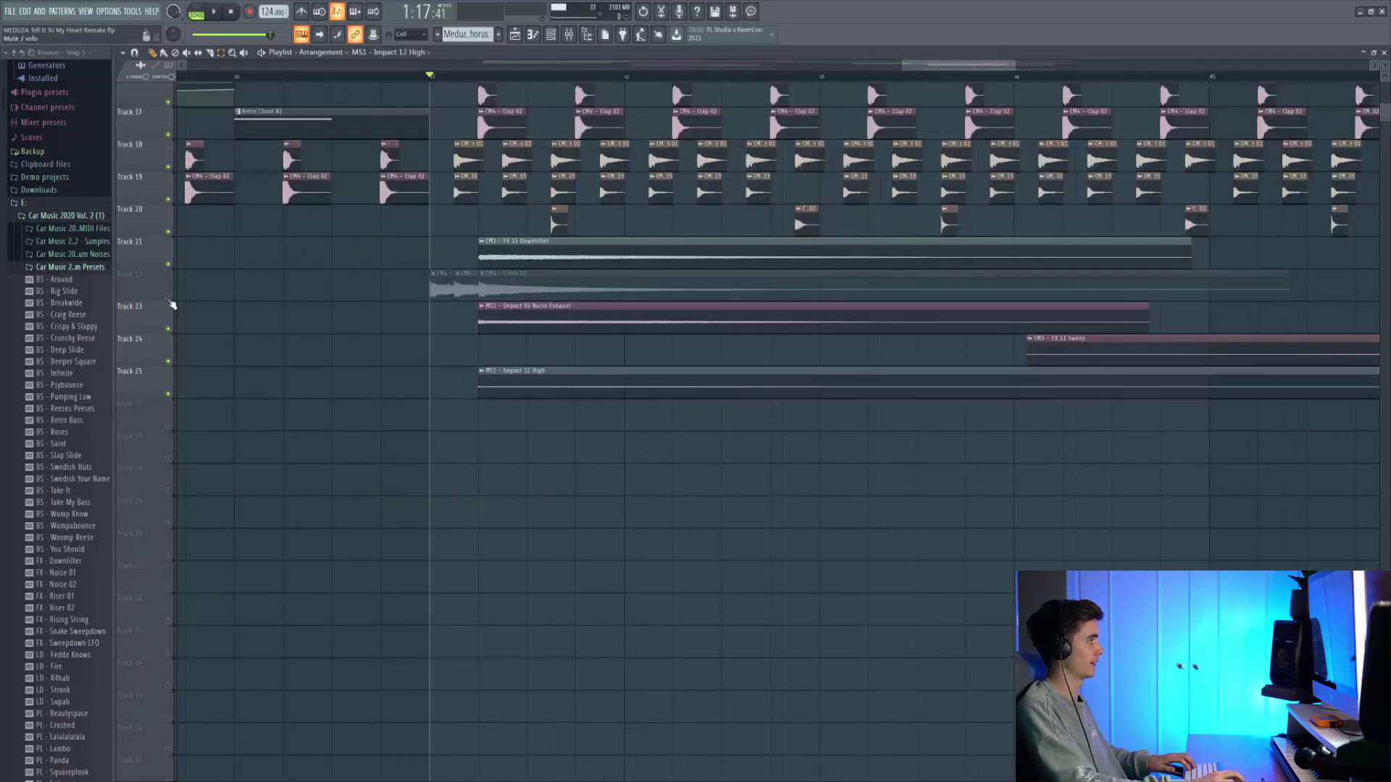
{"action": "left_click", "coordinate": [172, 301]}
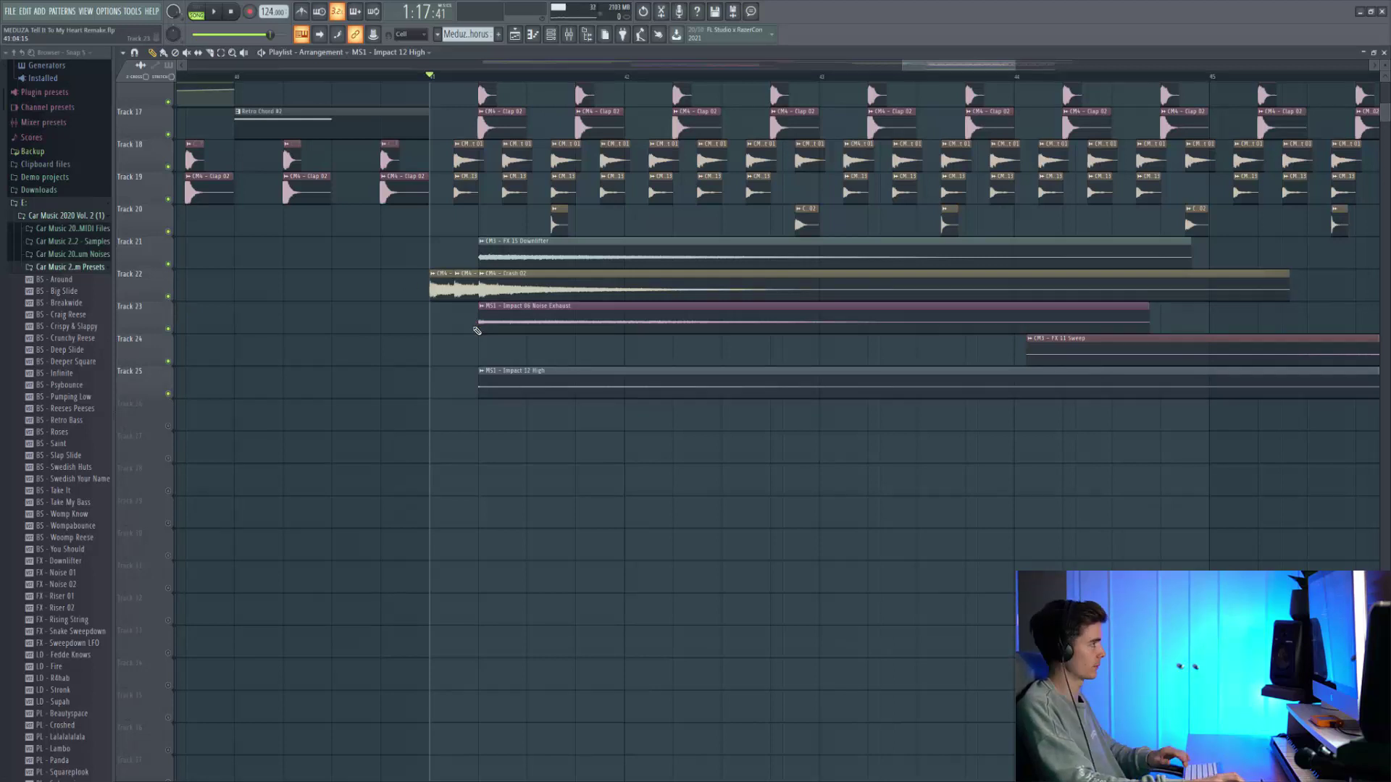
{"action": "key", "text": "space"}
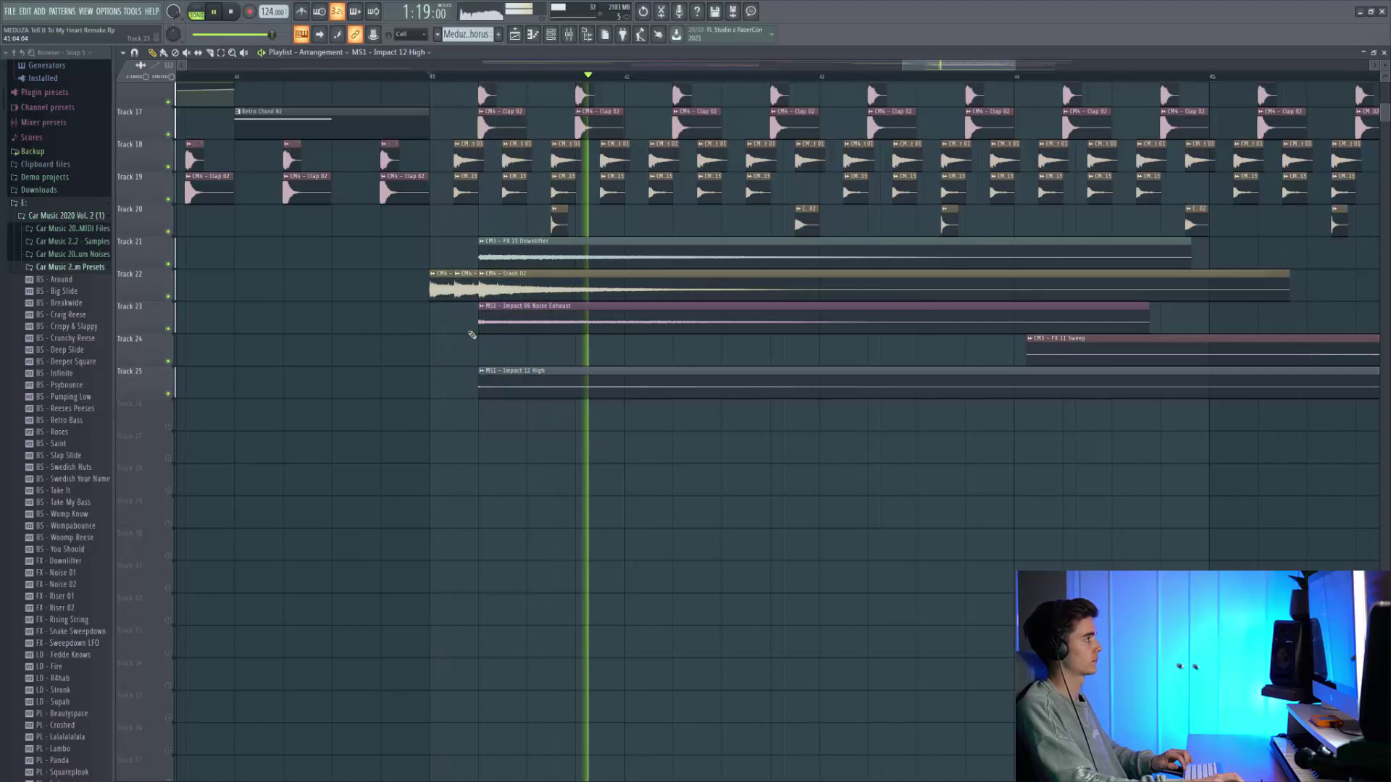
{"action": "scroll", "coordinate": [472, 334], "scroll_direction": "down", "scroll_amount": 3}
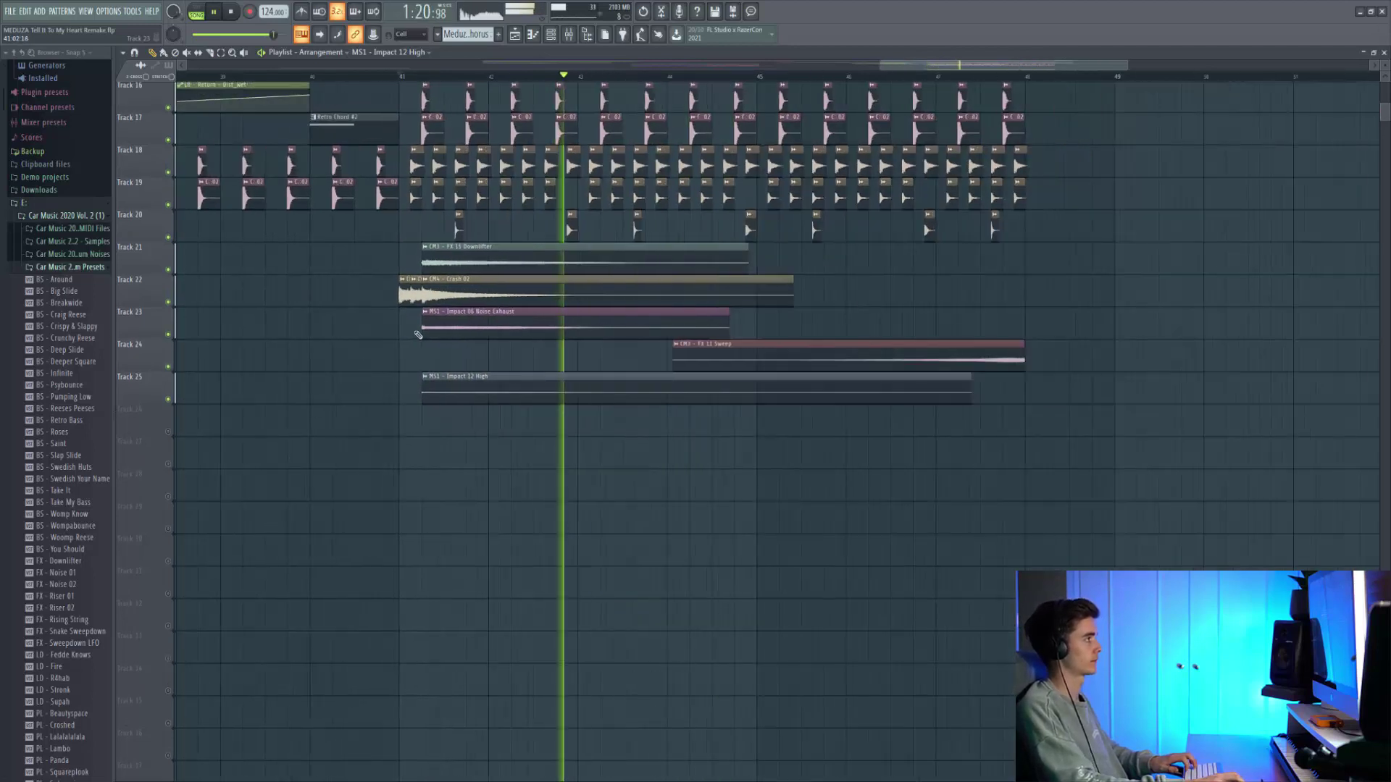